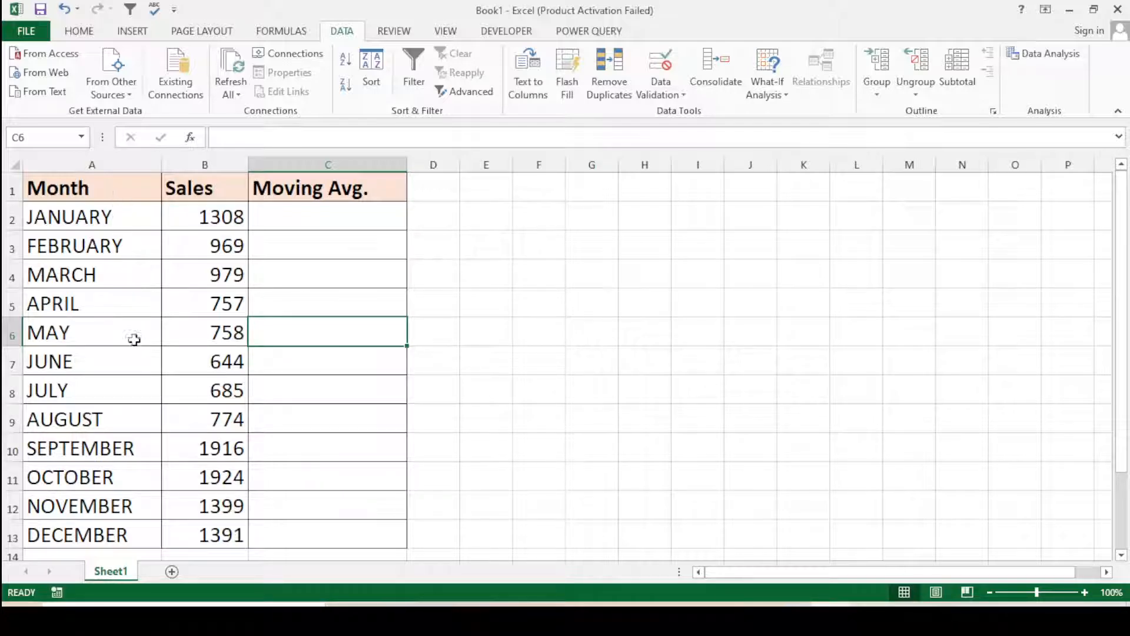
Examine the monthly sales figures and the empty Moving Avg. column in the table
scroll(159, 467, down, 1)
scroll(159, 467, up, 1)
click(112, 194)
click(113, 248)
click(99, 430)
click(101, 500)
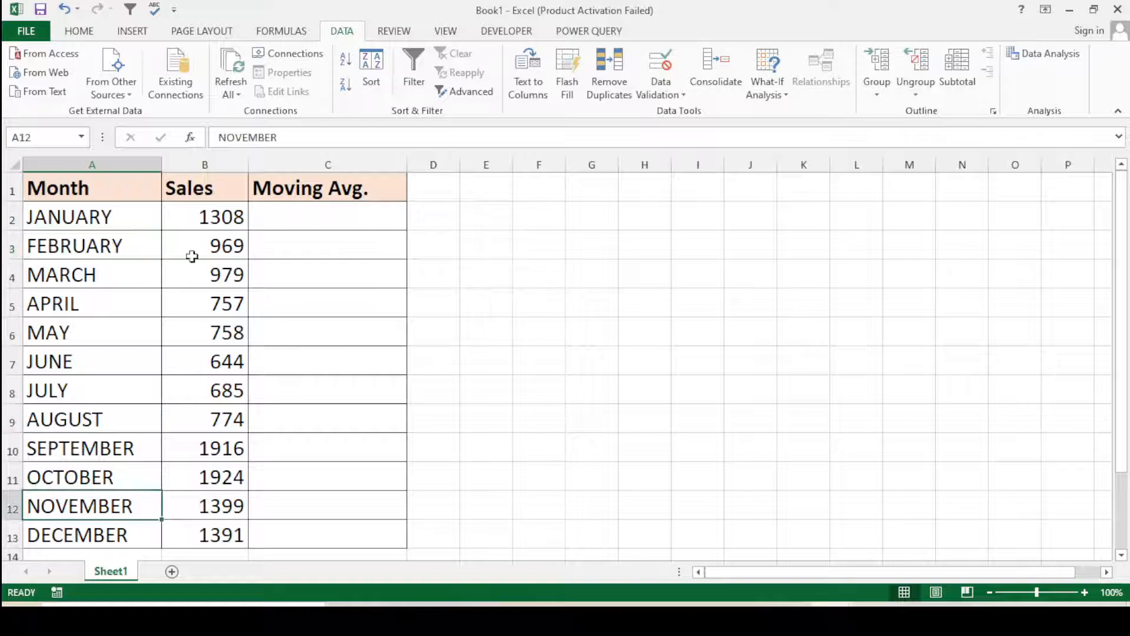
click(202, 215)
click(208, 350)
click(237, 450)
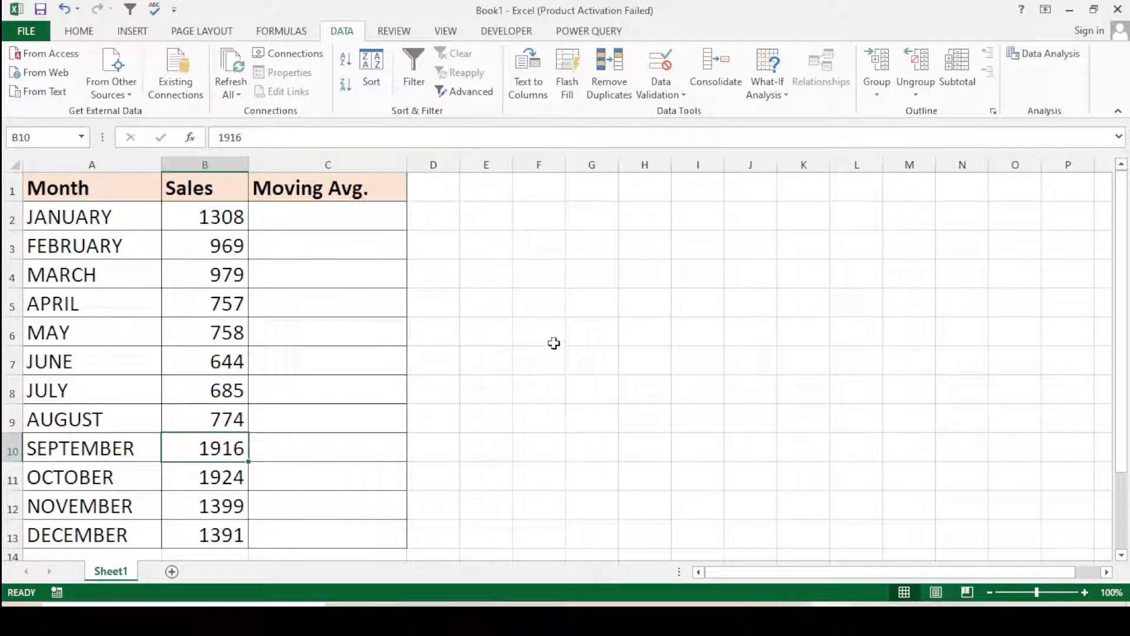
drag(245, 226, 292, 219)
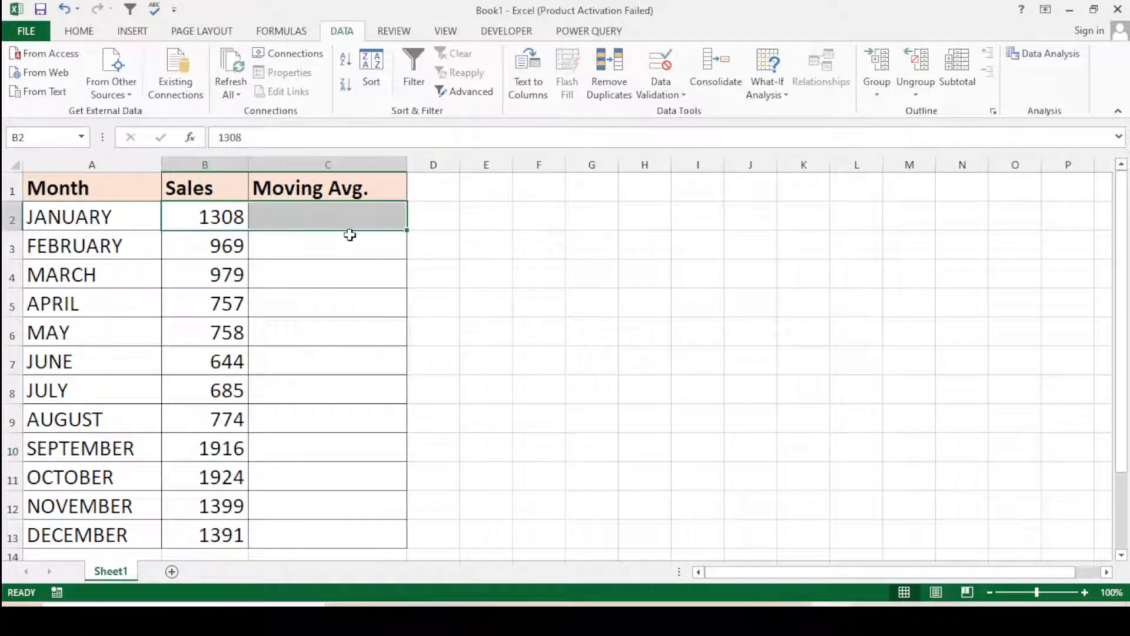
click(344, 325)
click(316, 391)
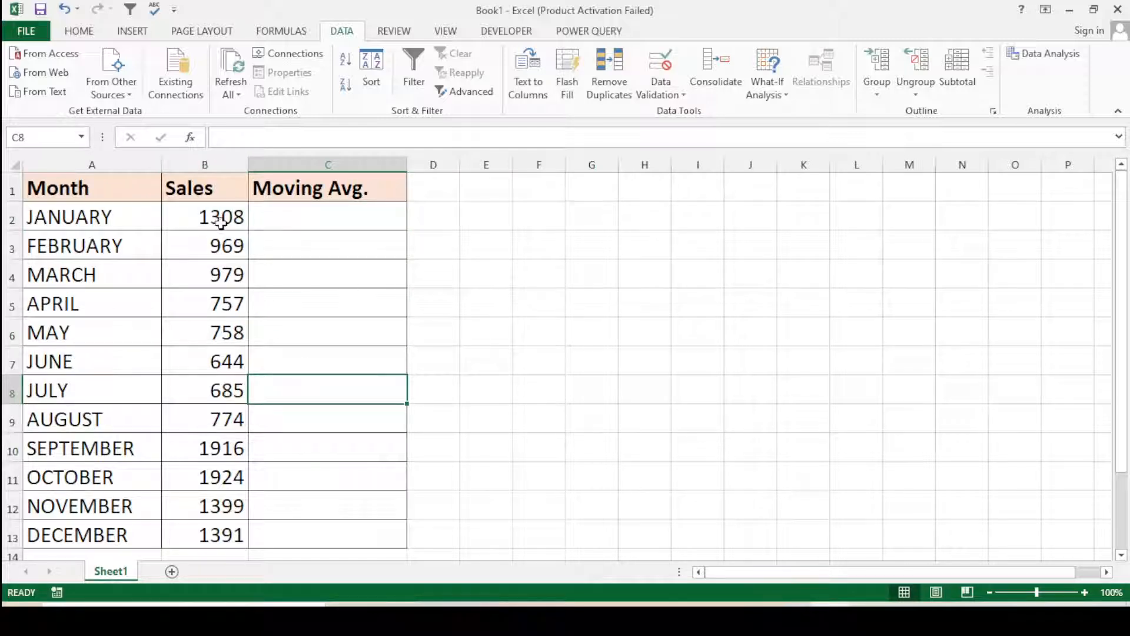
drag(222, 222, 227, 291)
click(356, 283)
click(285, 298)
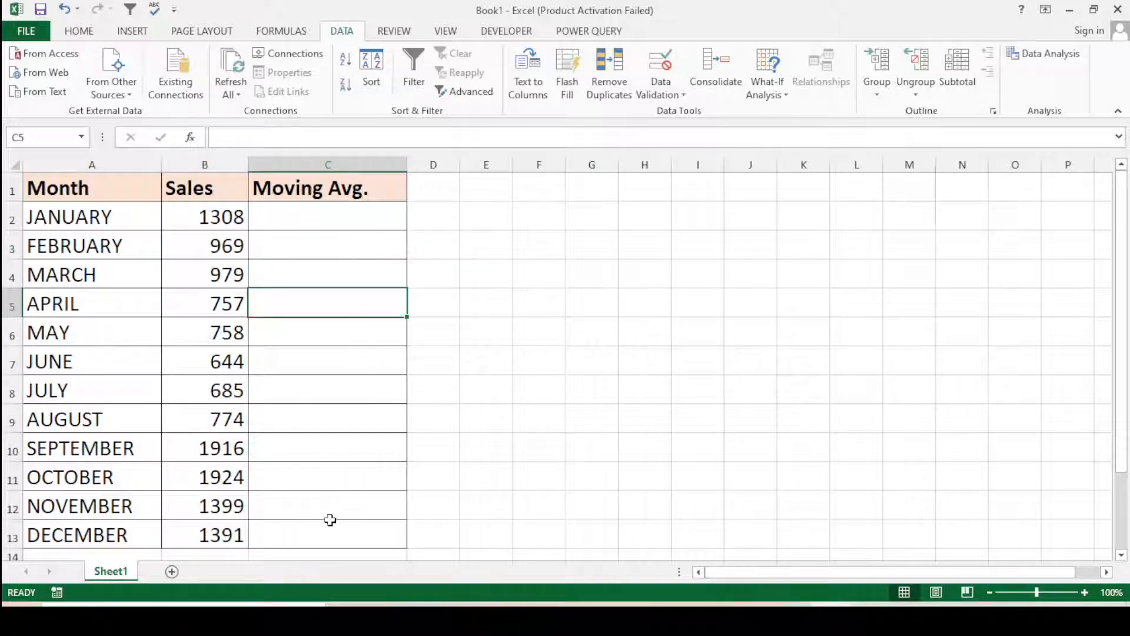
click(327, 487)
click(328, 245)
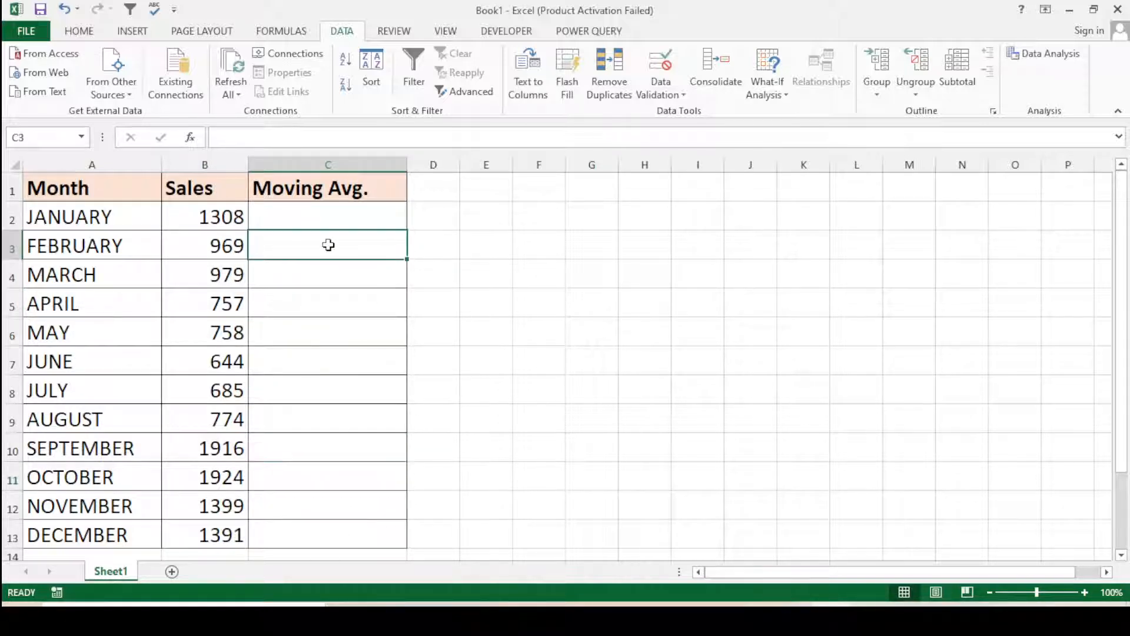
click(324, 217)
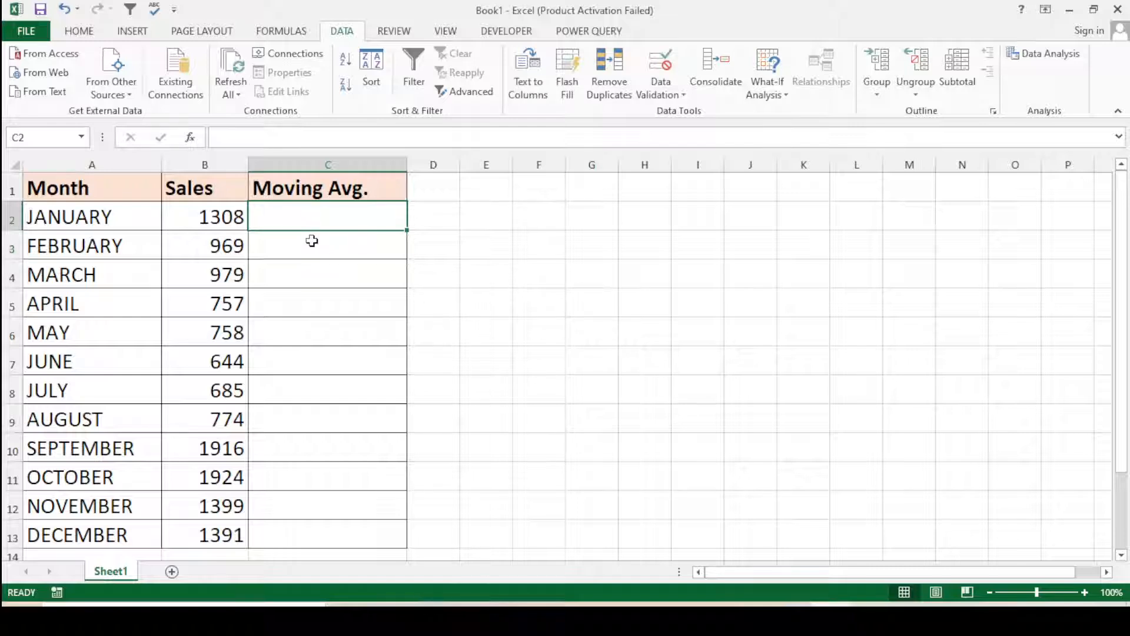
Calculate the three-month sales average for March in C4 with =AVERAGE(B2:B4)
click(296, 281)
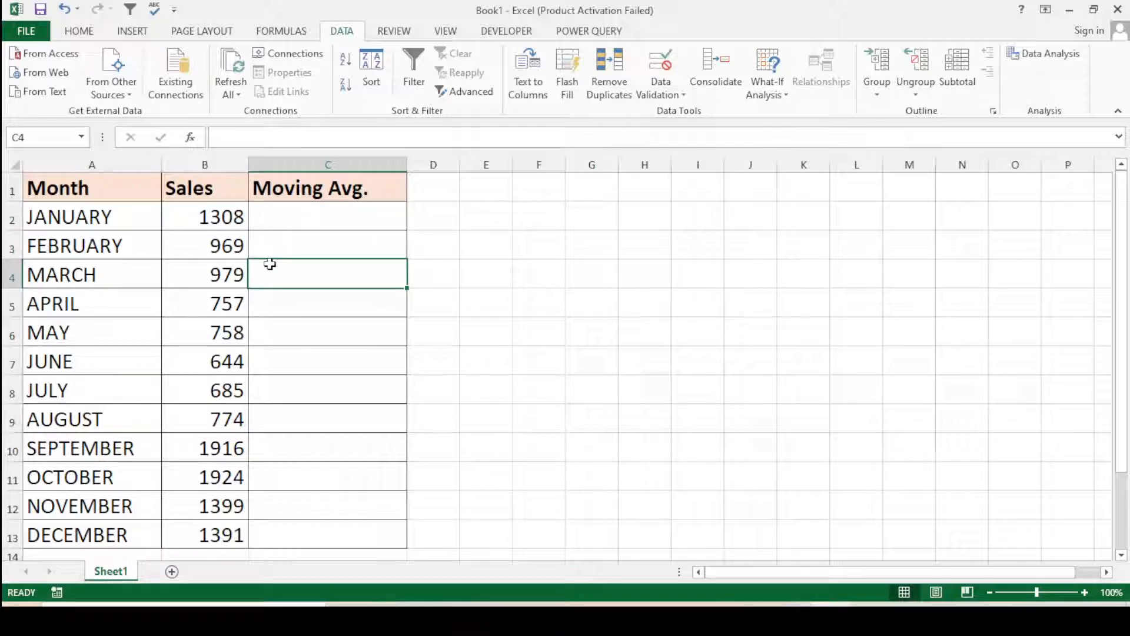
text(=av)
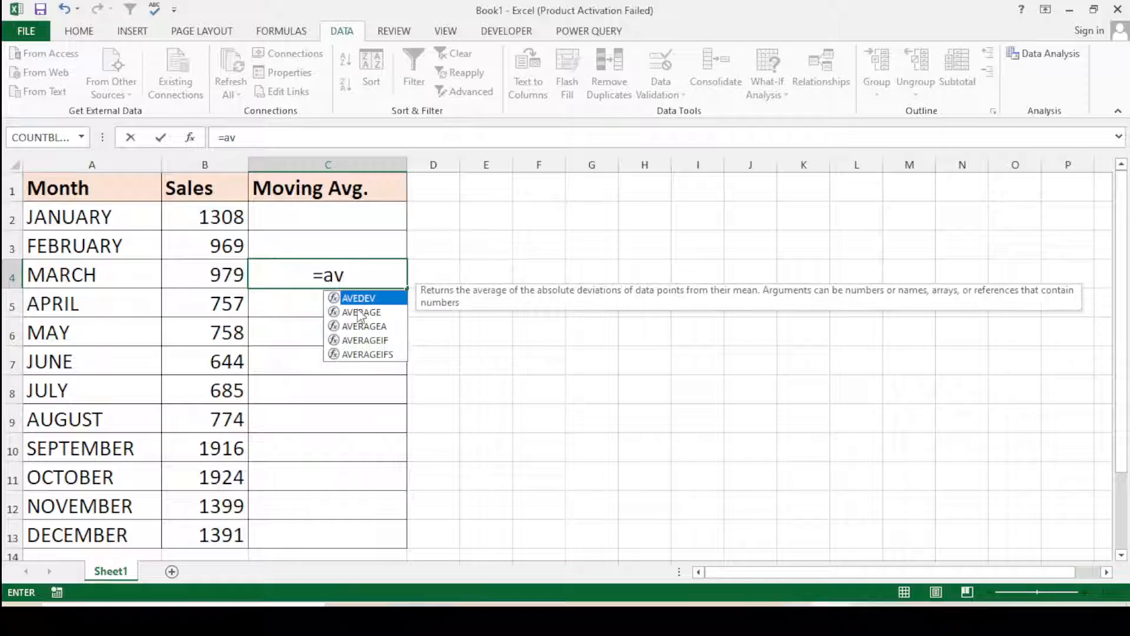
double_click(361, 313)
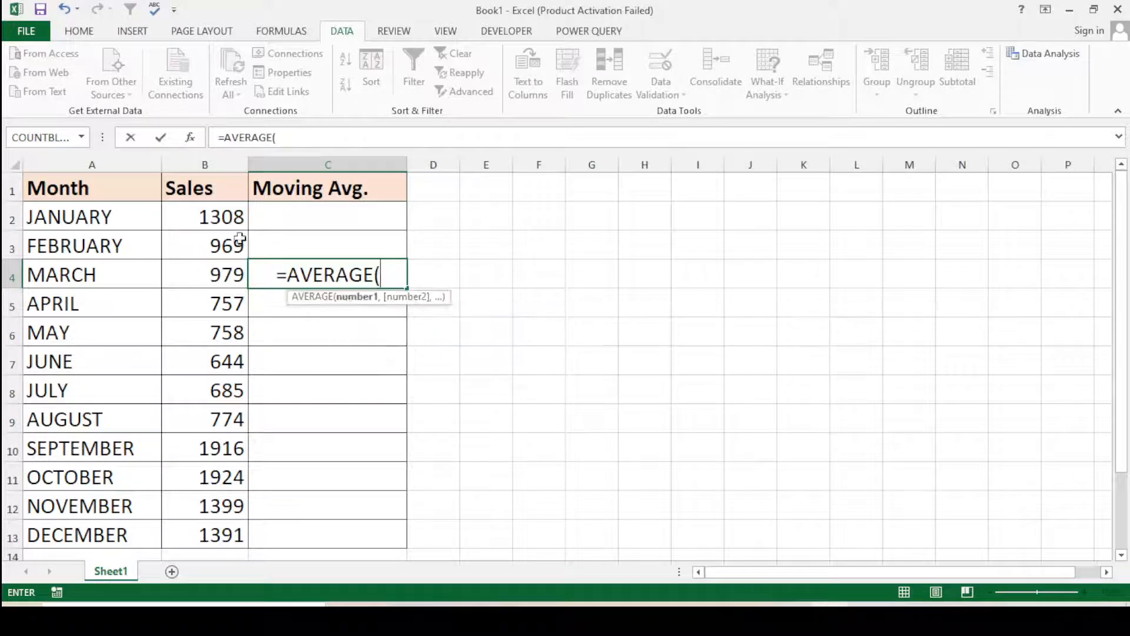
drag(228, 218, 224, 266)
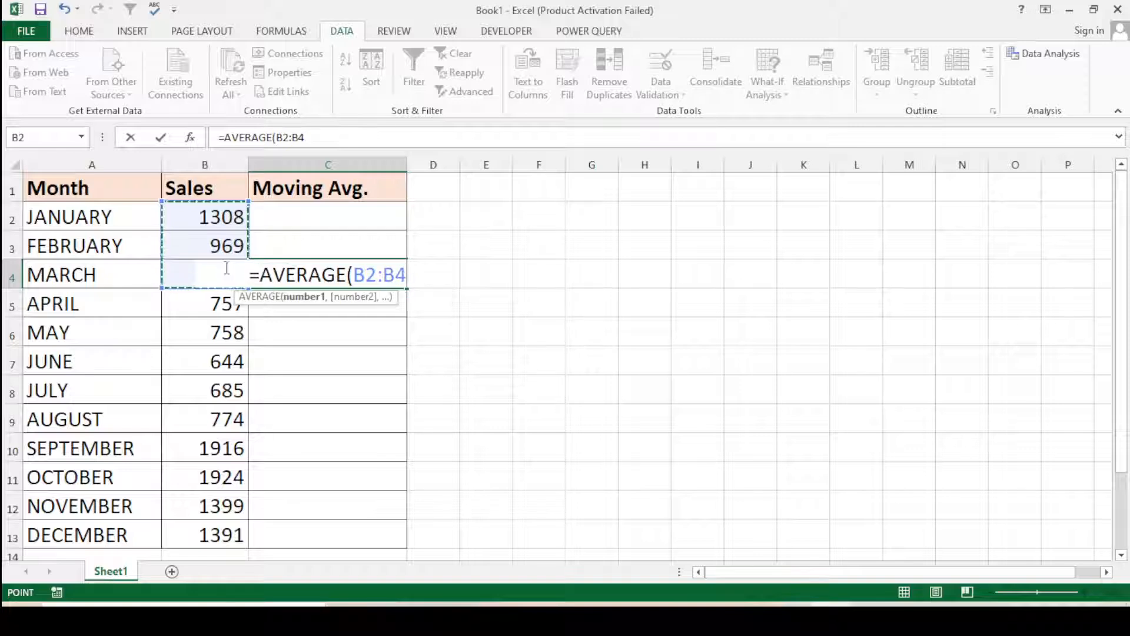
key(Return)
Copy the March average formula down to May and inspect the formula in the April cell
click(361, 273)
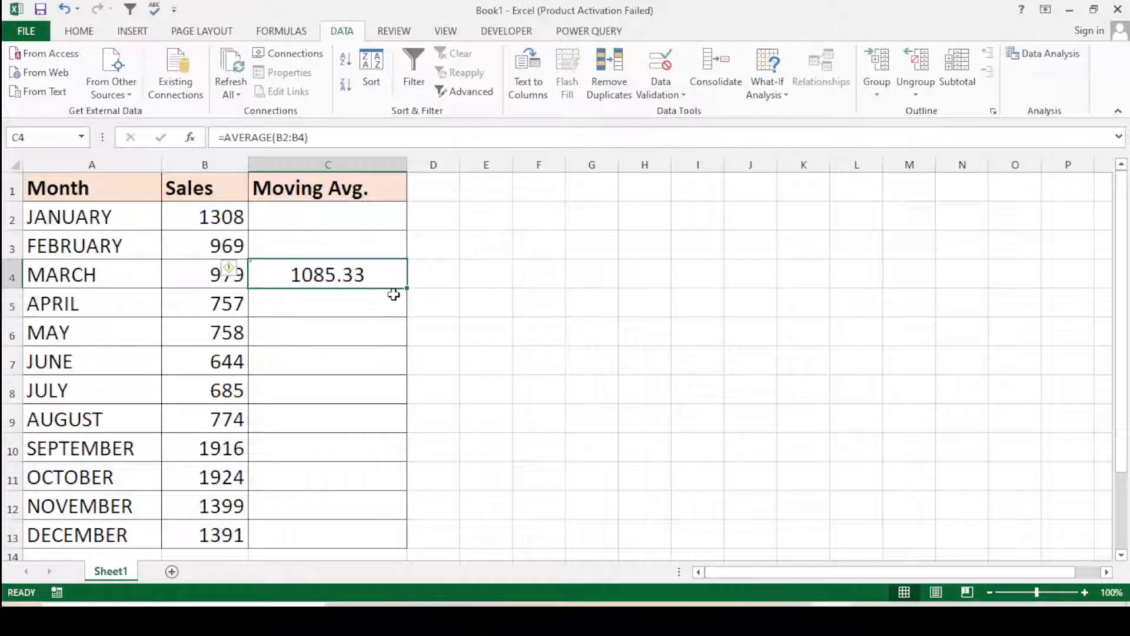
drag(406, 288, 391, 333)
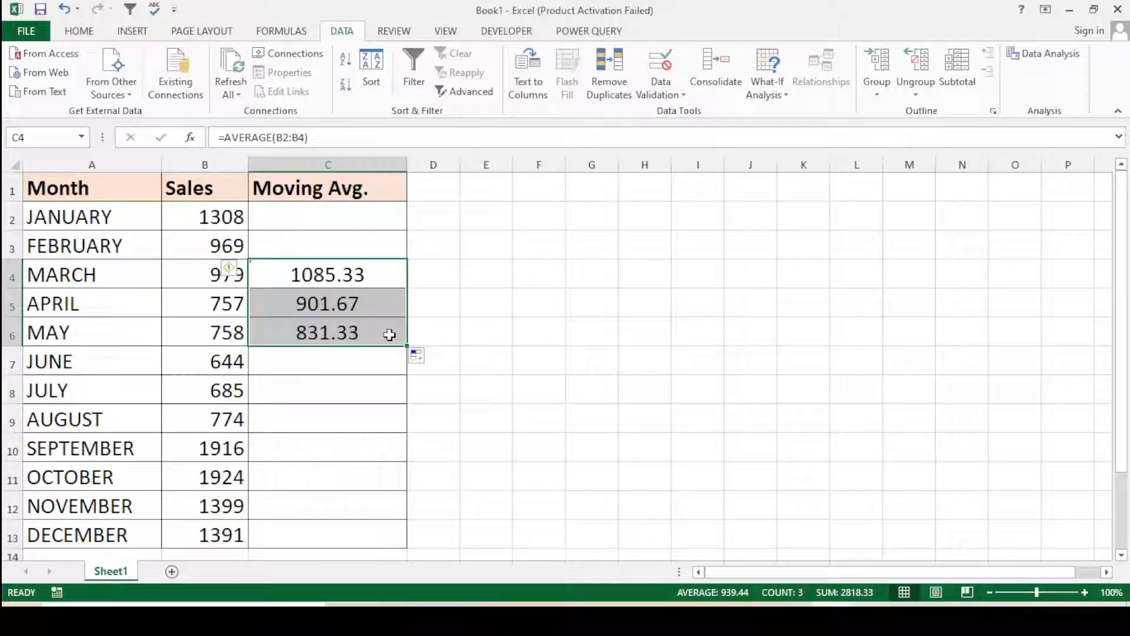
double_click(361, 305)
key(Escape)
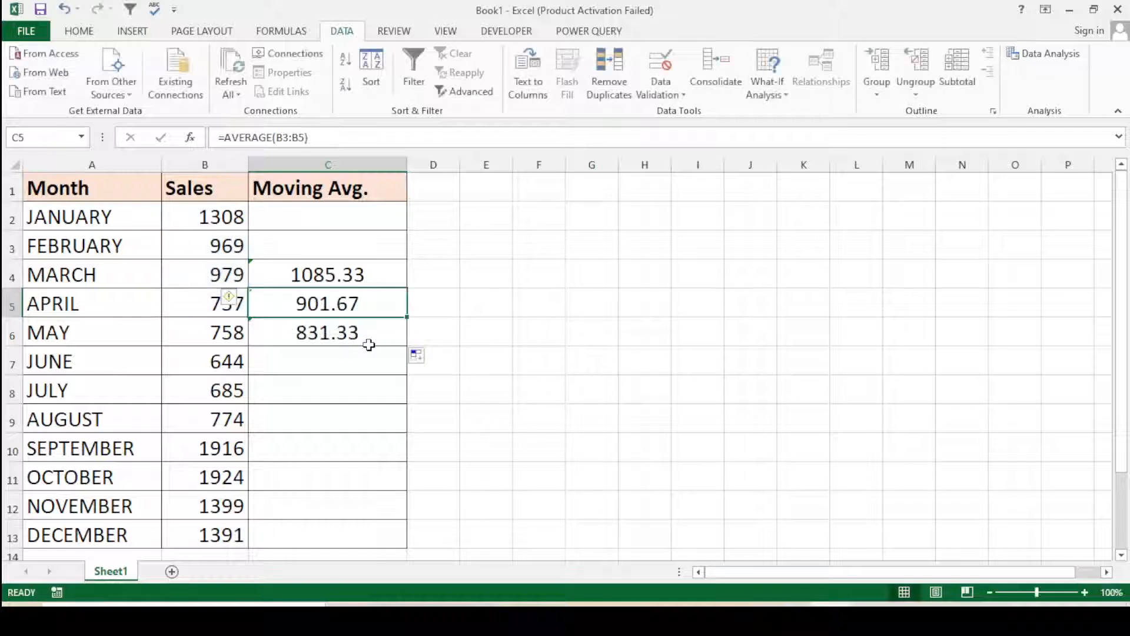
Fill the average formula from C4 down to the November row, C12
click(486, 333)
click(355, 277)
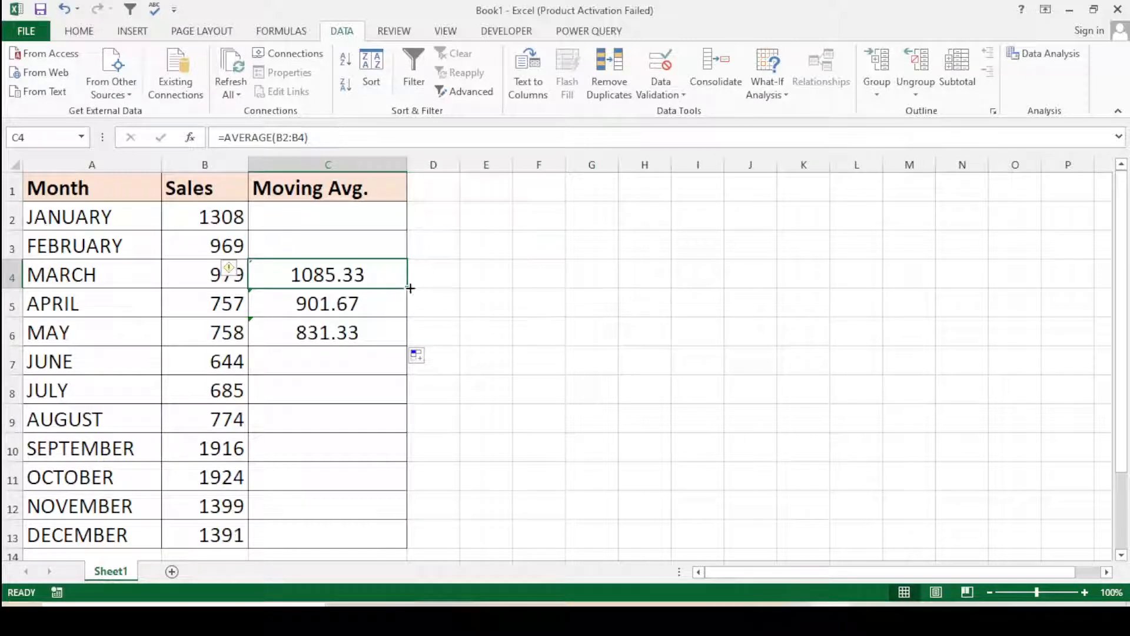
drag(410, 288, 377, 506)
click(352, 380)
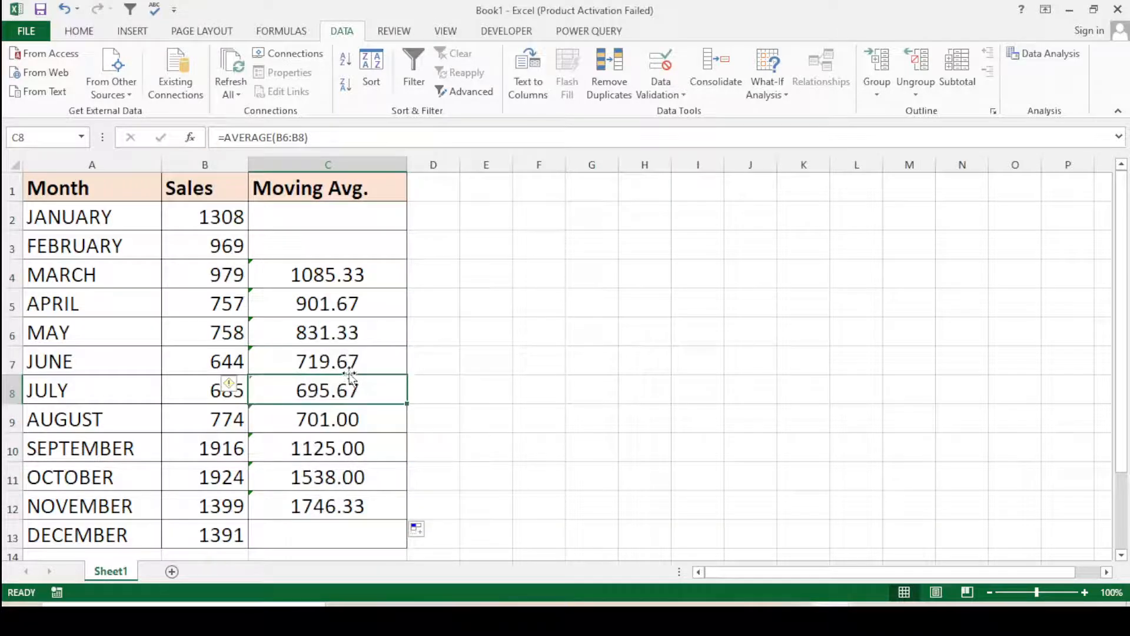
Clear the calculated averages from C4 to C12
drag(369, 274, 352, 521)
key(Delete)
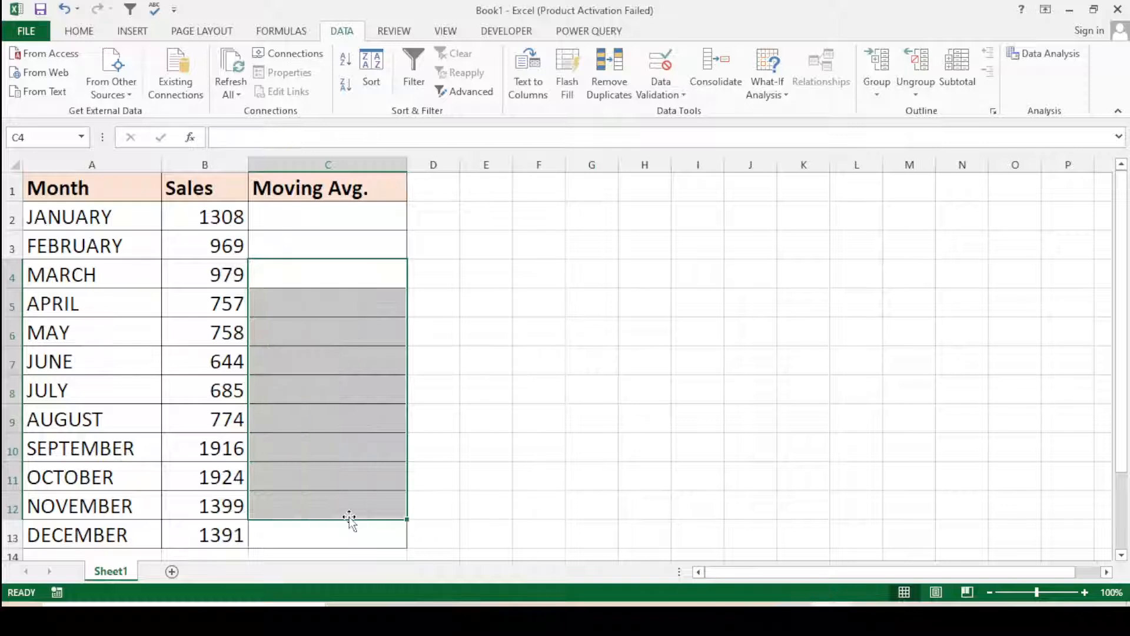
click(552, 369)
click(335, 329)
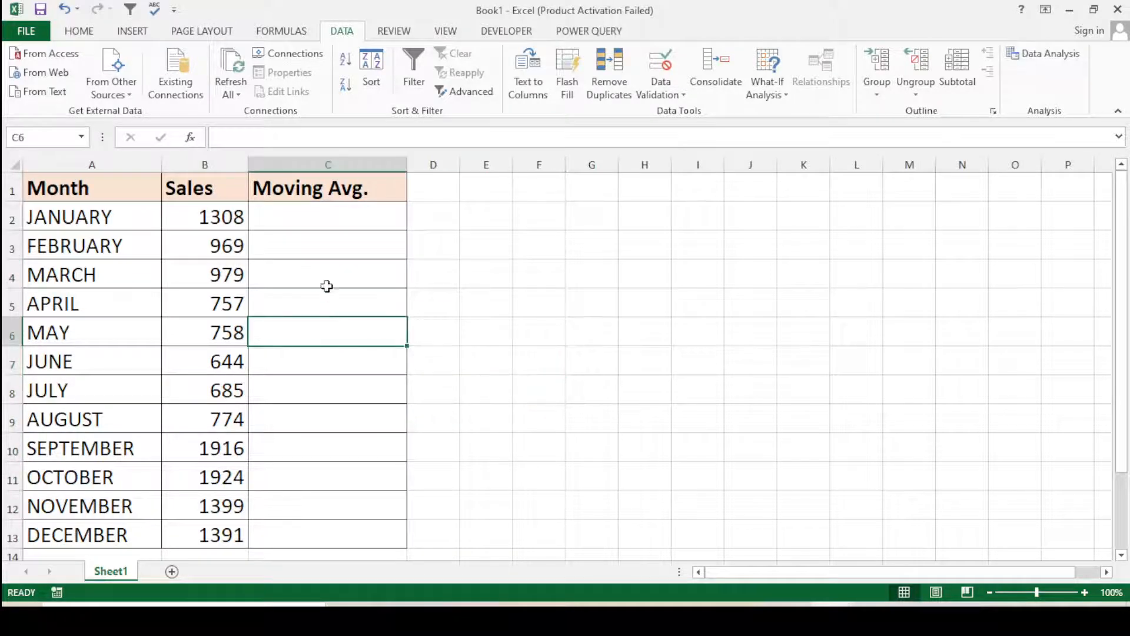
click(309, 265)
click(284, 248)
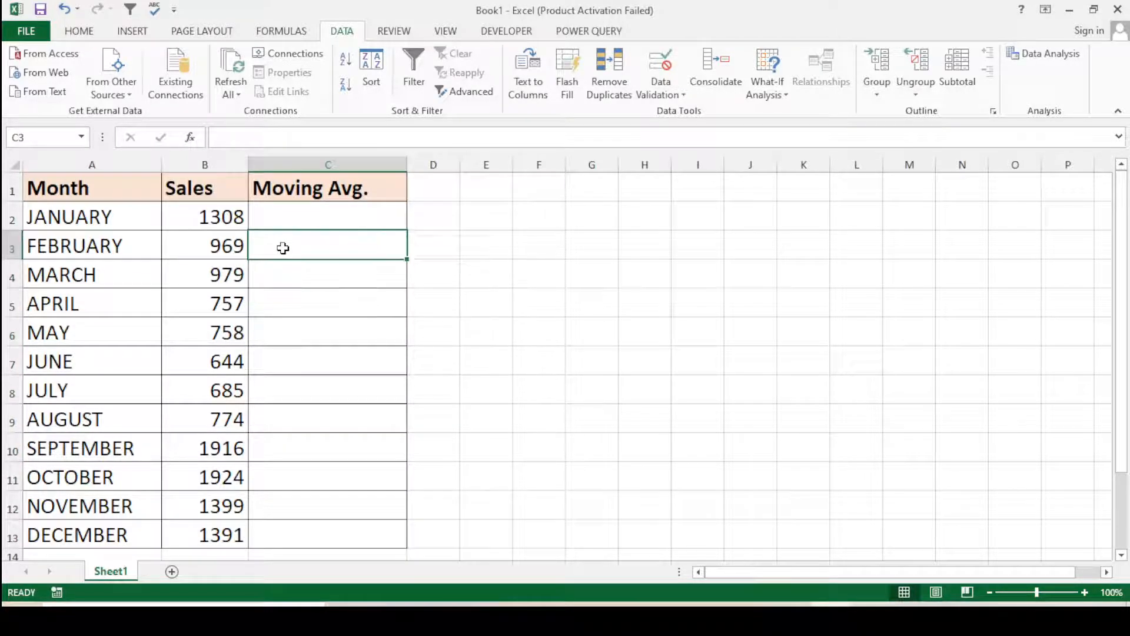
click(337, 329)
click(323, 252)
click(97, 252)
click(337, 222)
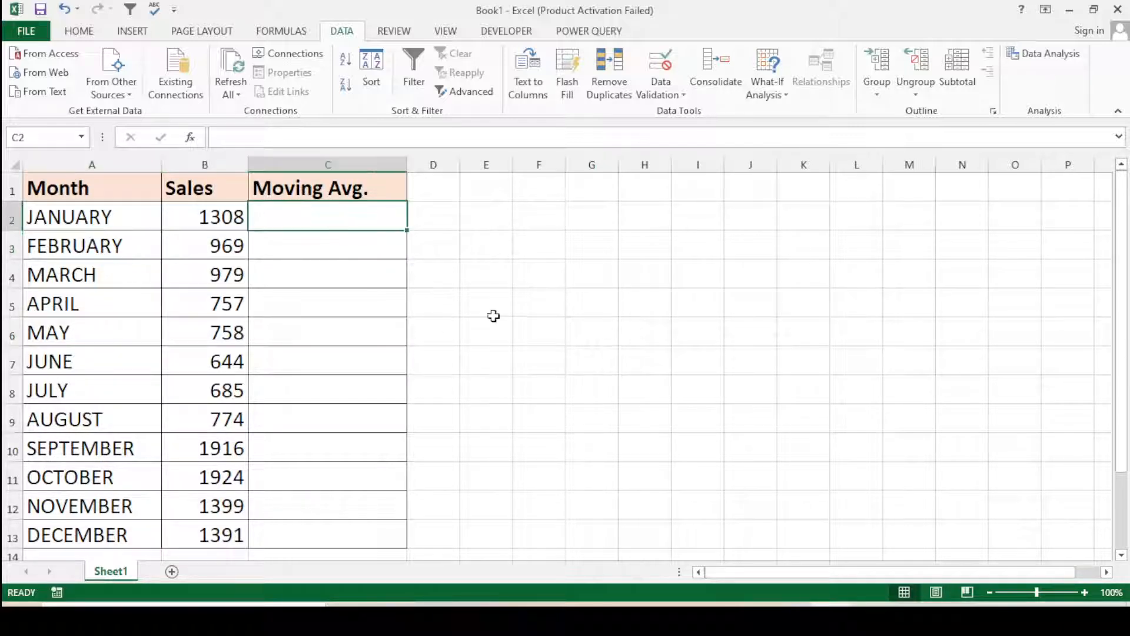
click(491, 312)
Locate Moving Average in the Data Analysis tools list and close the list without running it
click(73, 33)
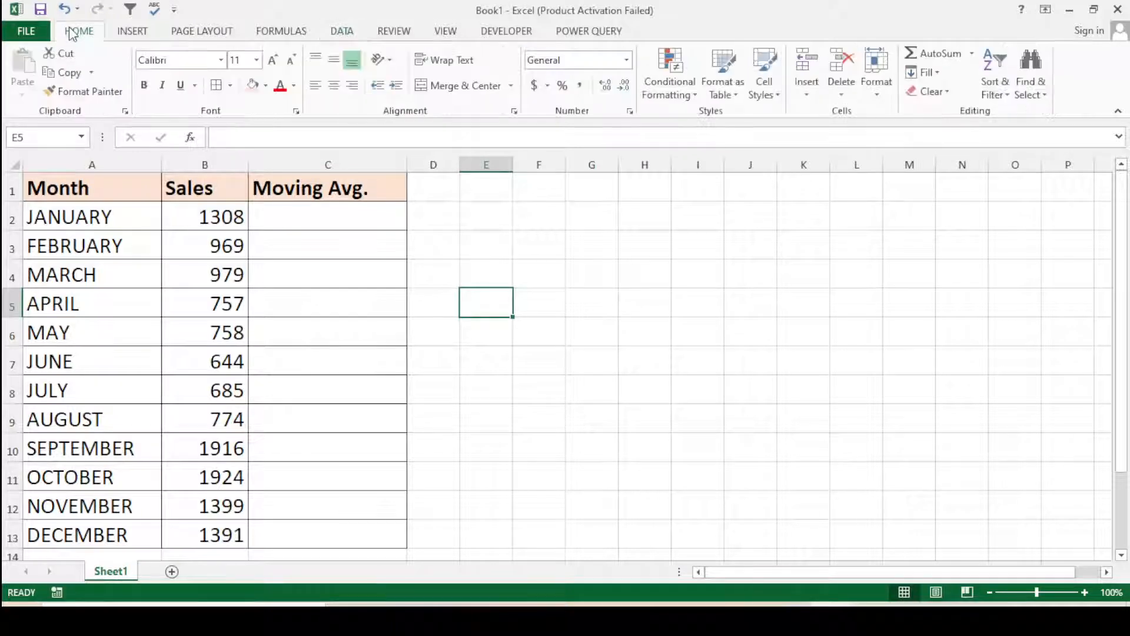
click(347, 34)
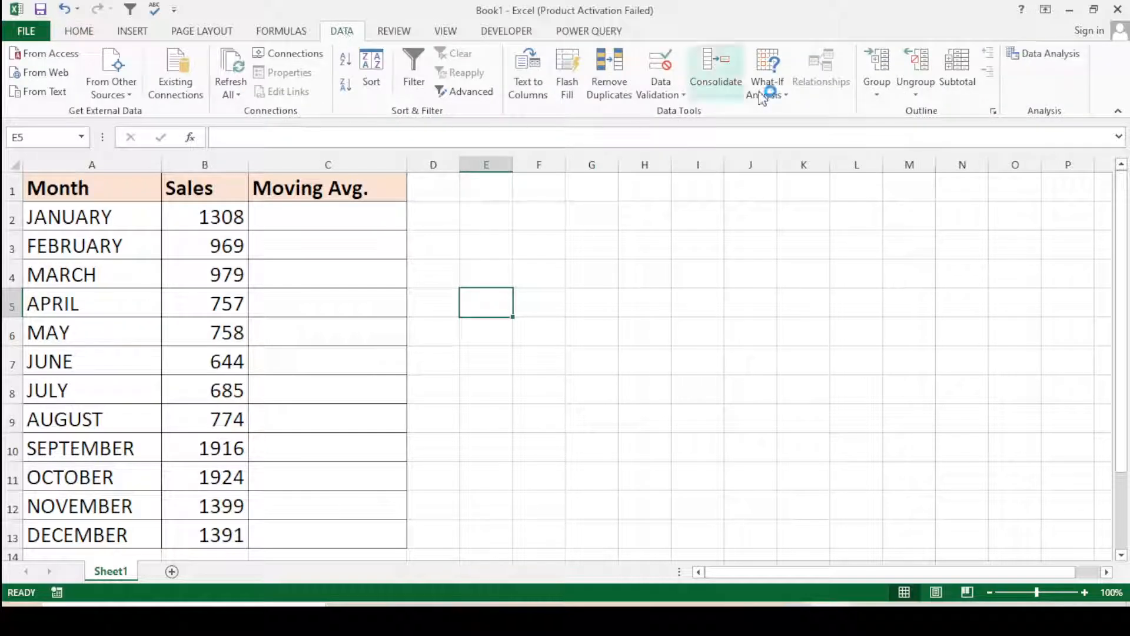
click(1044, 59)
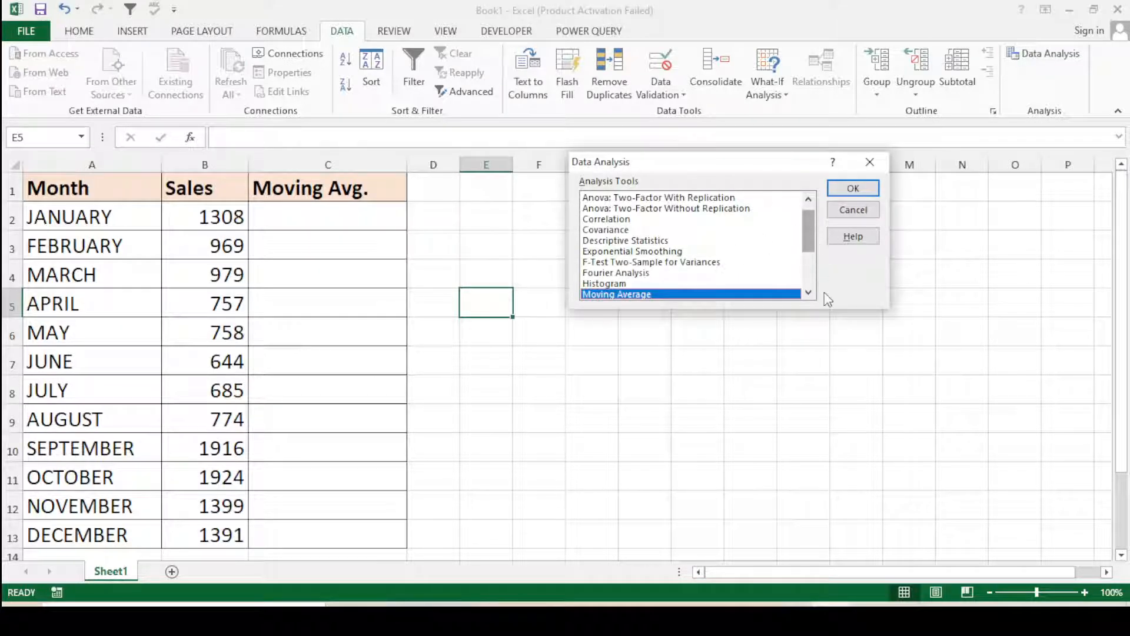
click(808, 293)
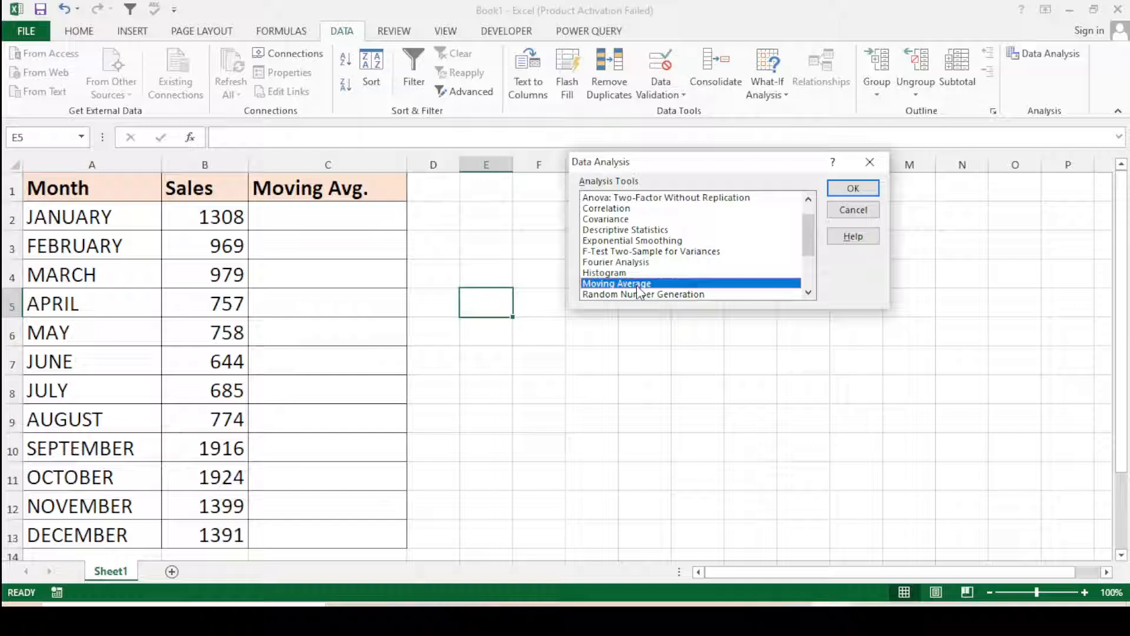
click(870, 162)
click(697, 276)
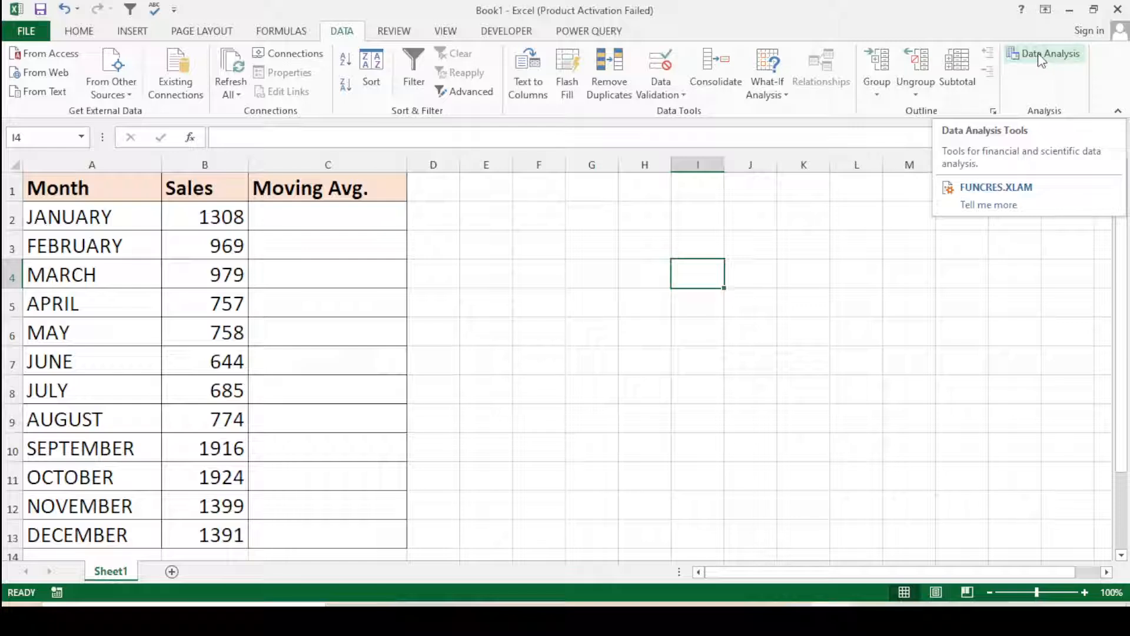
click(594, 293)
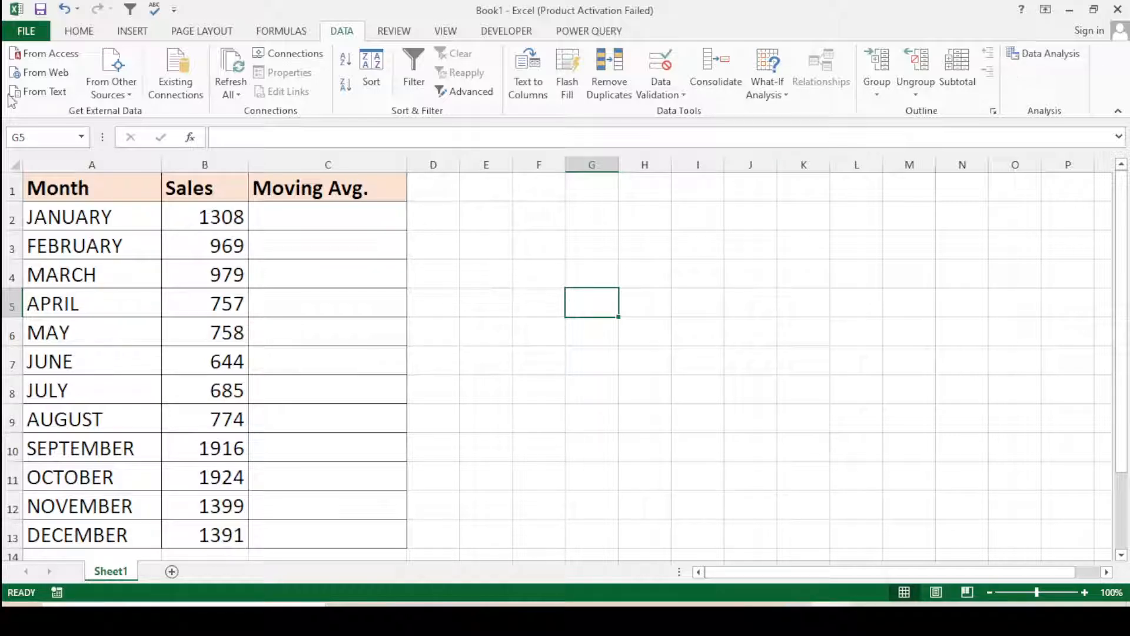
Open the Excel Add-ins manager from the program options and confirm it with Analysis ToolPak enabled
click(21, 32)
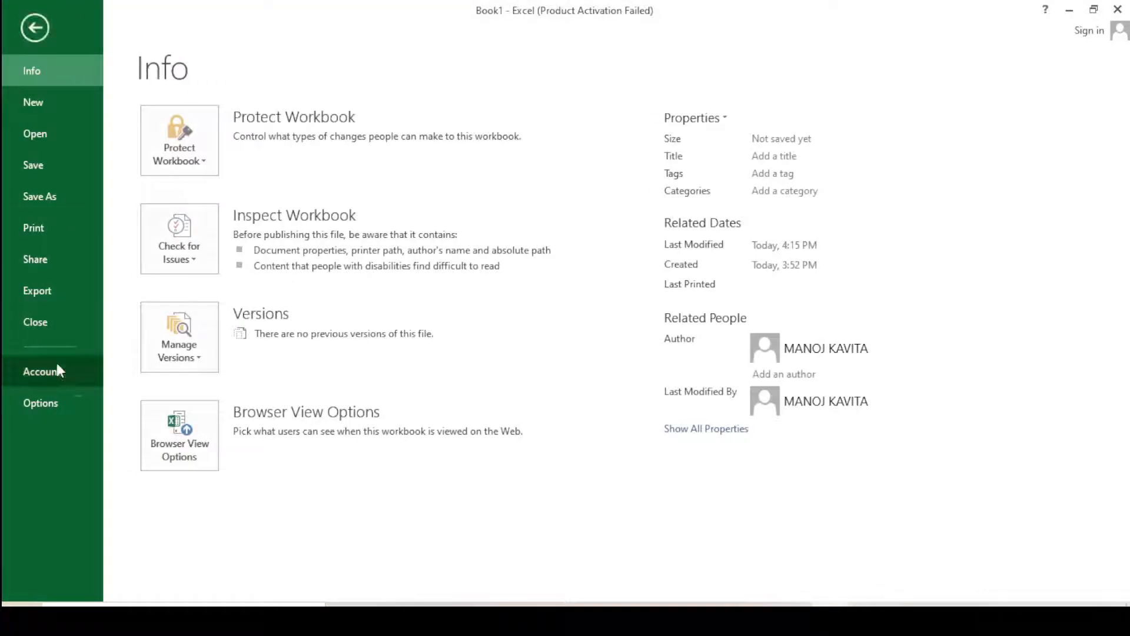
click(47, 403)
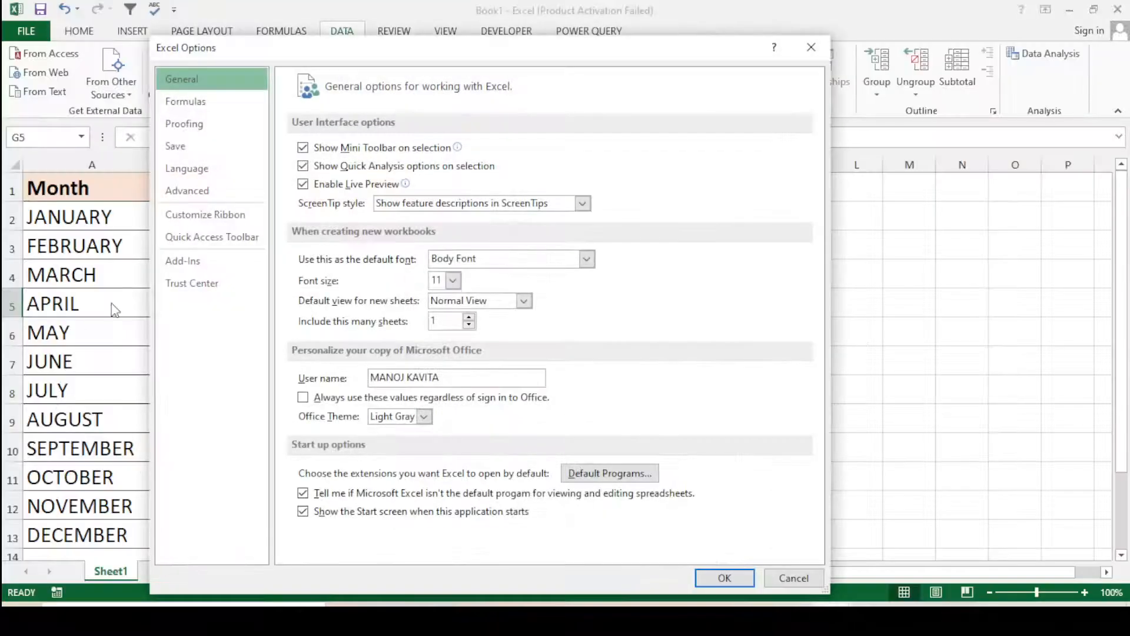
click(187, 268)
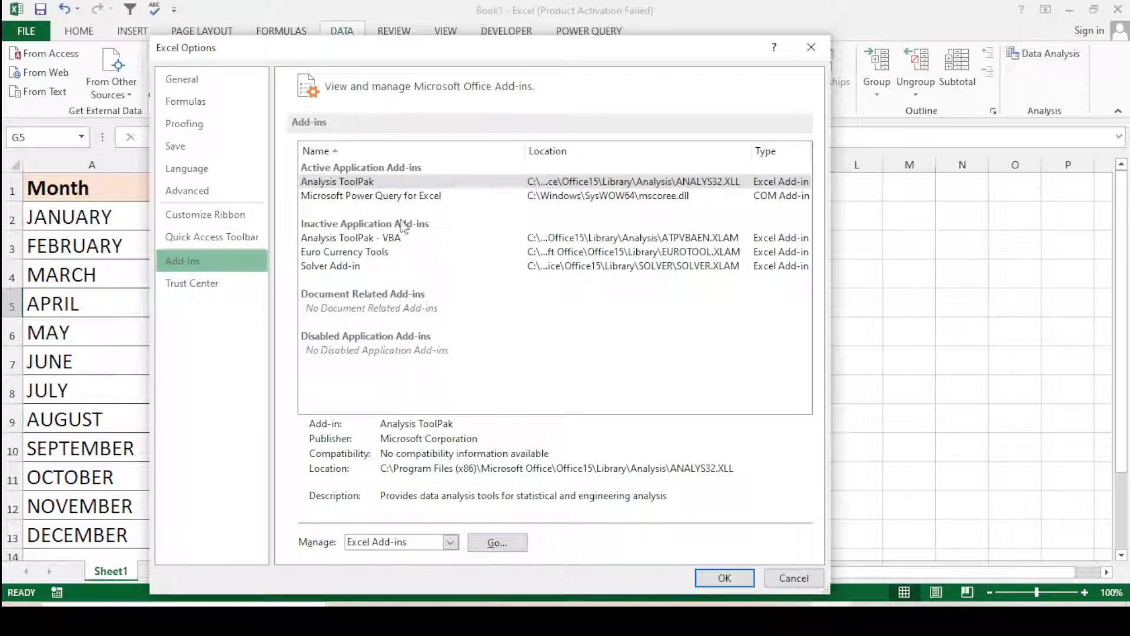
click(408, 238)
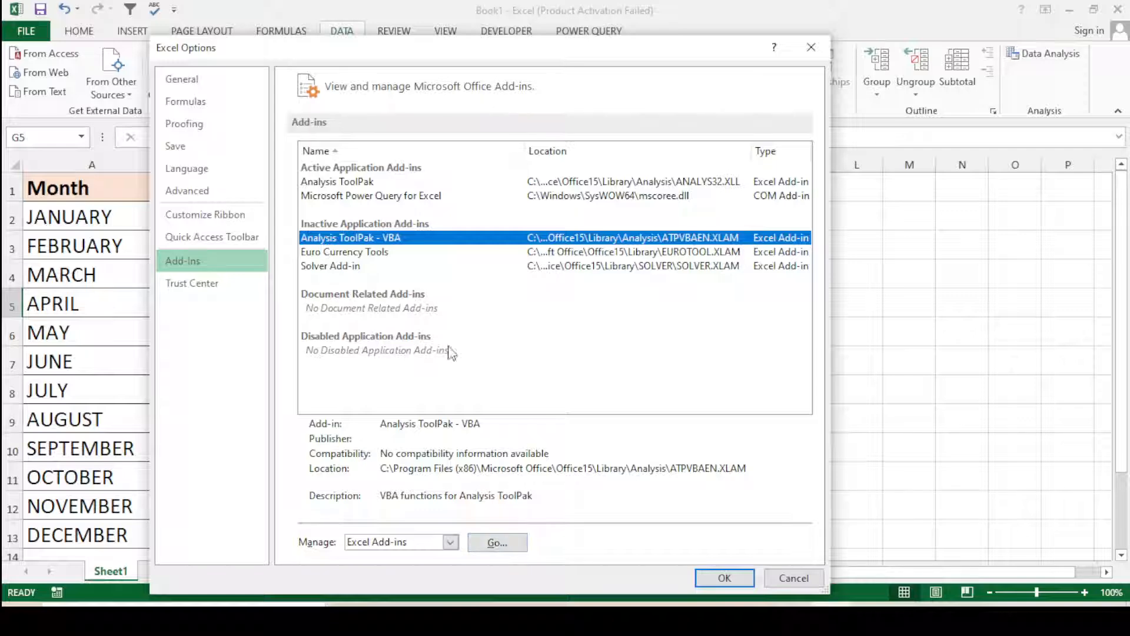
click(498, 543)
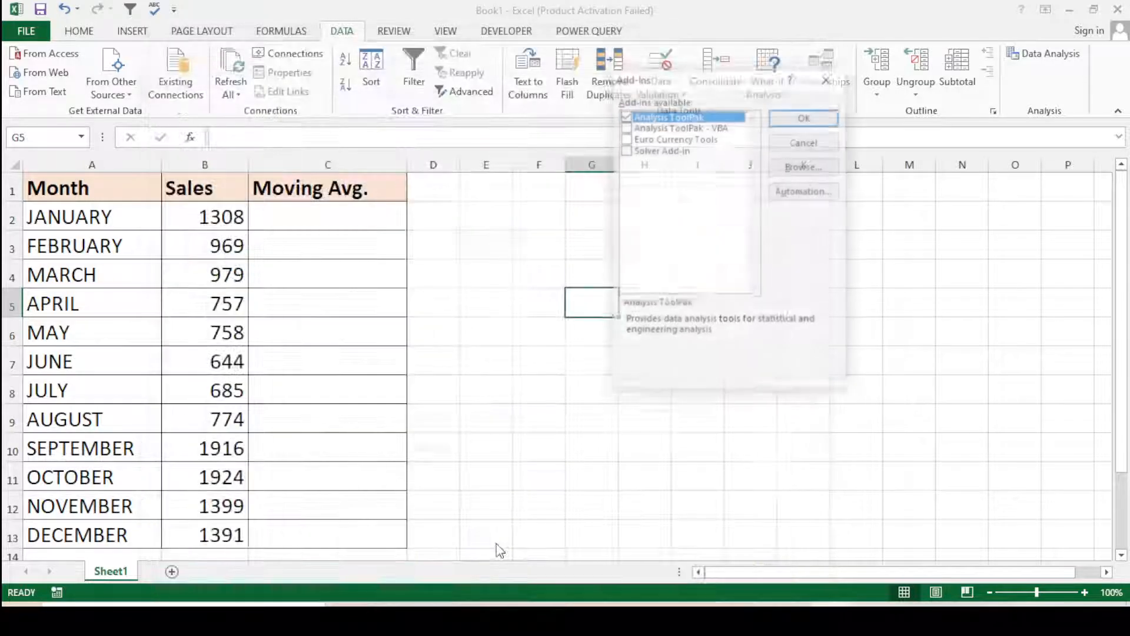
drag(692, 81, 704, 177)
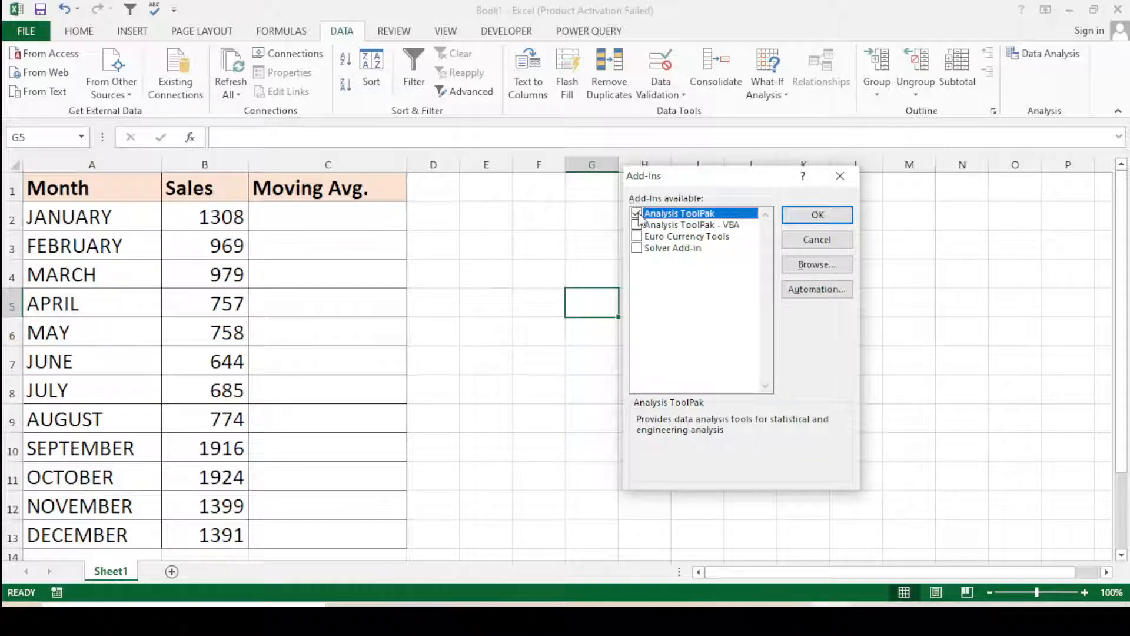
click(808, 213)
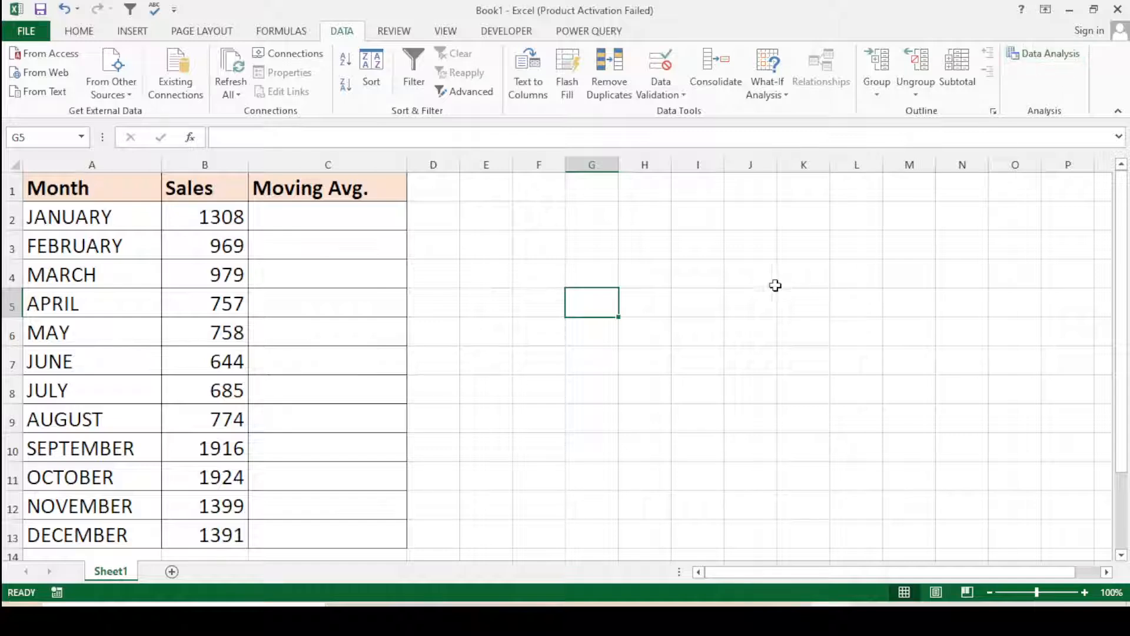
click(722, 312)
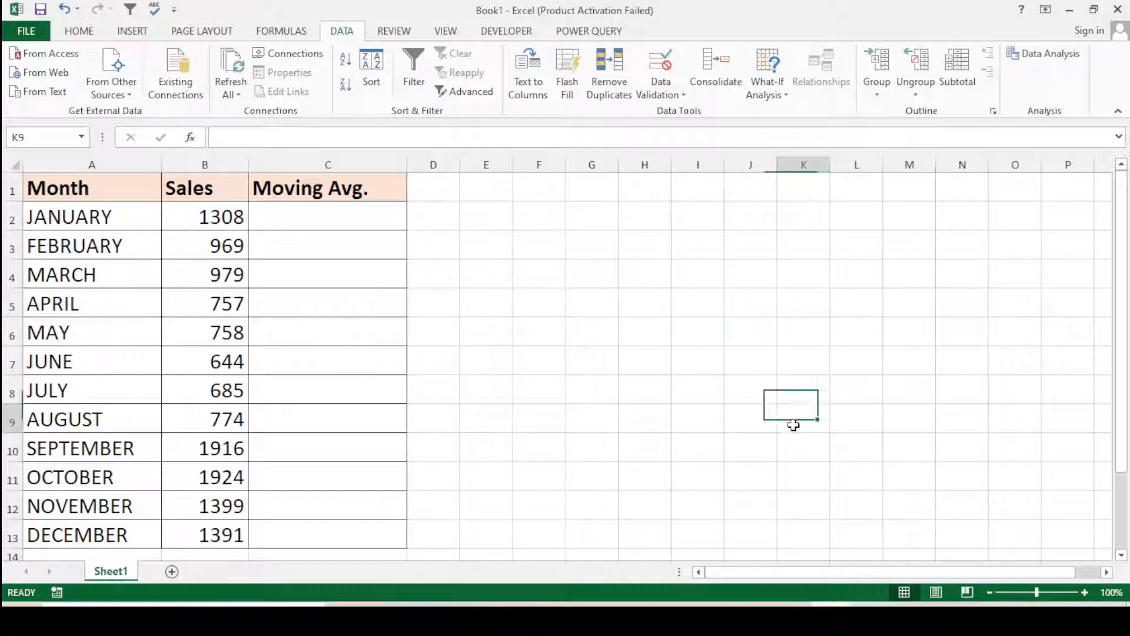
drag(538, 303, 538, 281)
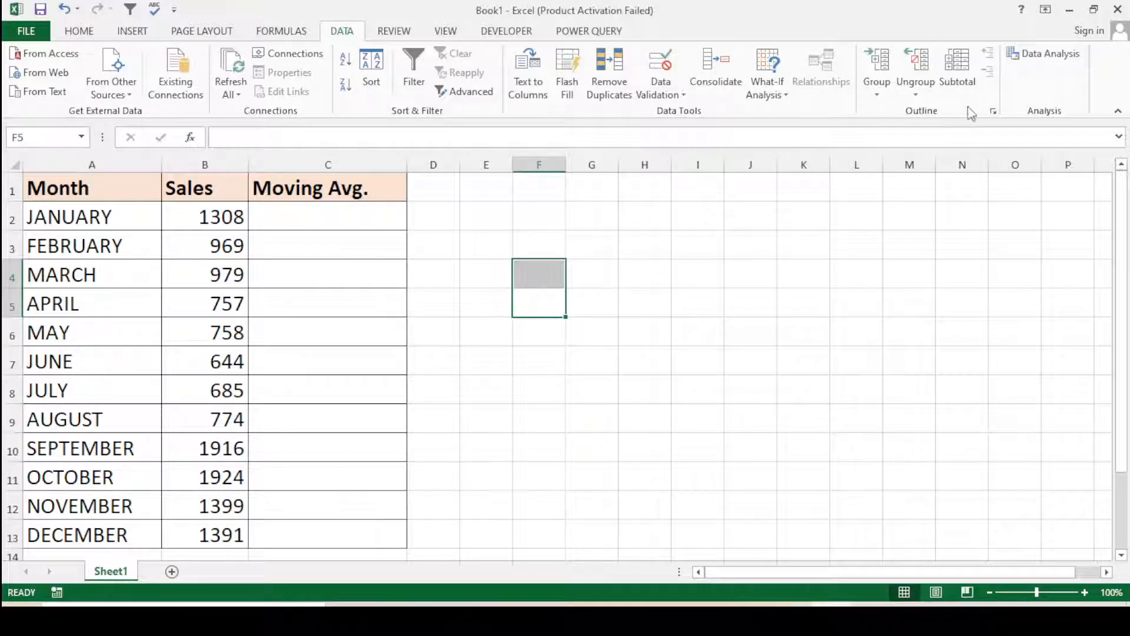
Start the Moving Average tool from the Data Analysis tools
click(1052, 56)
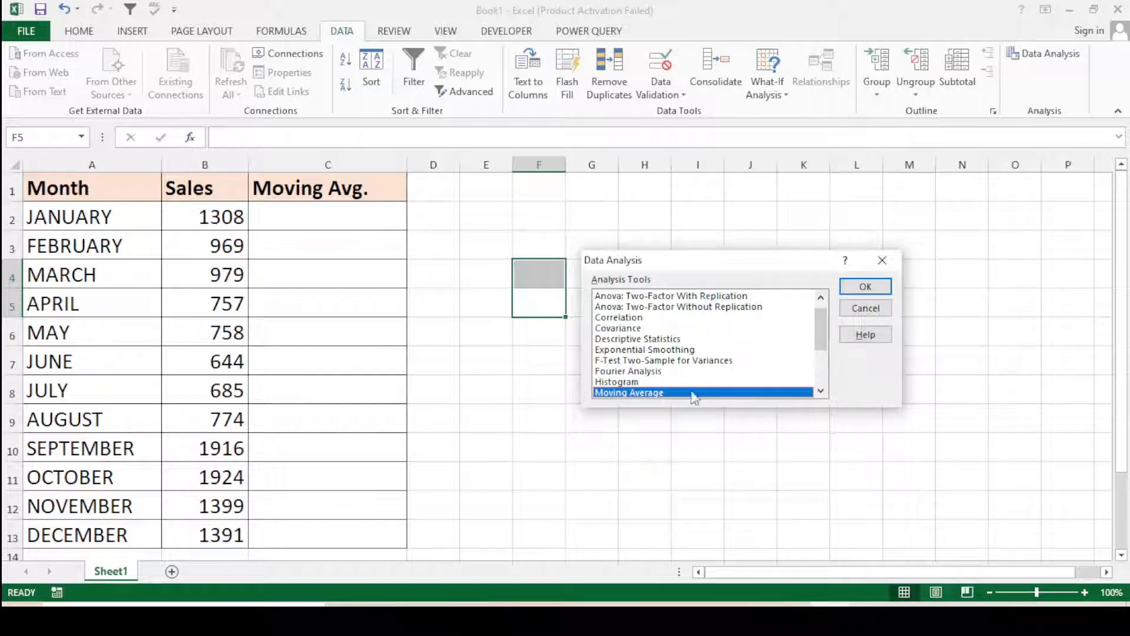
click(821, 391)
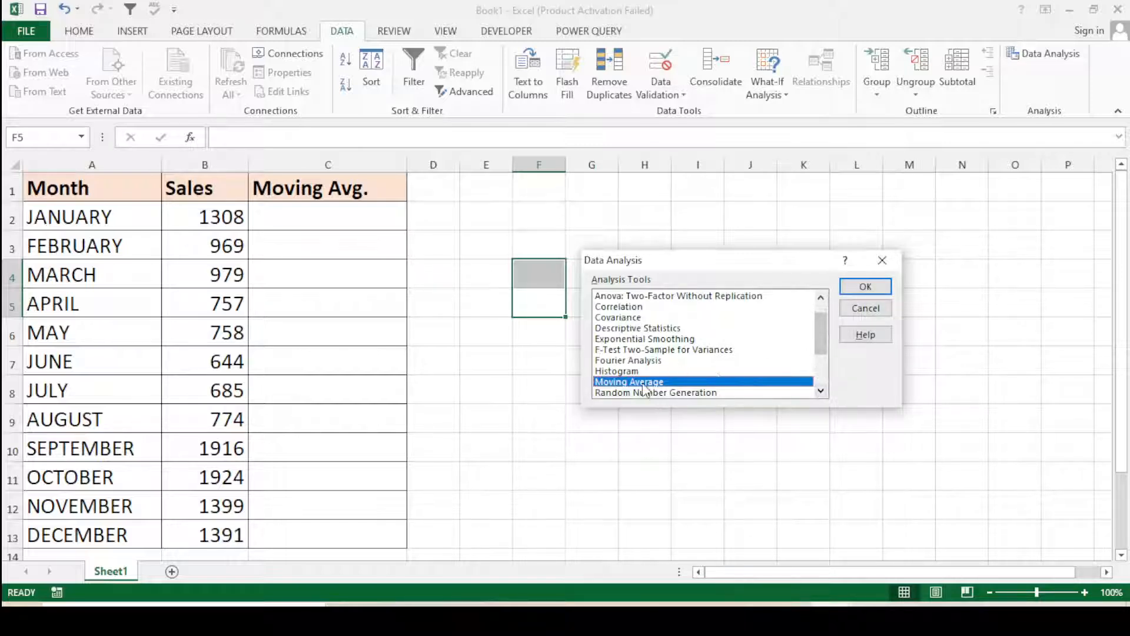
click(866, 286)
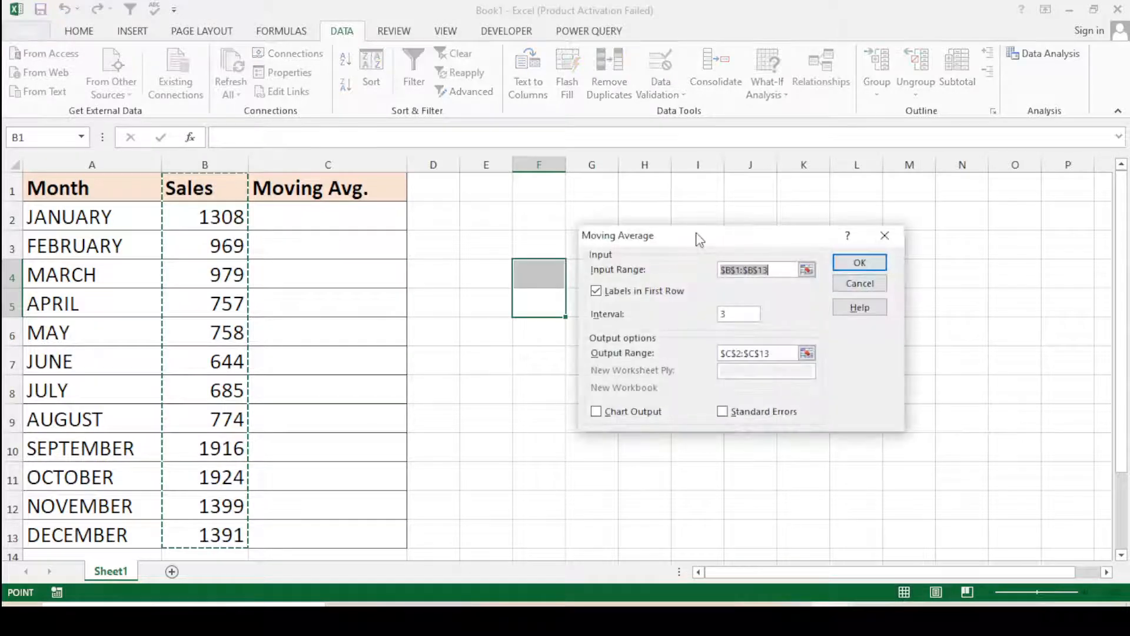
drag(692, 238, 677, 180)
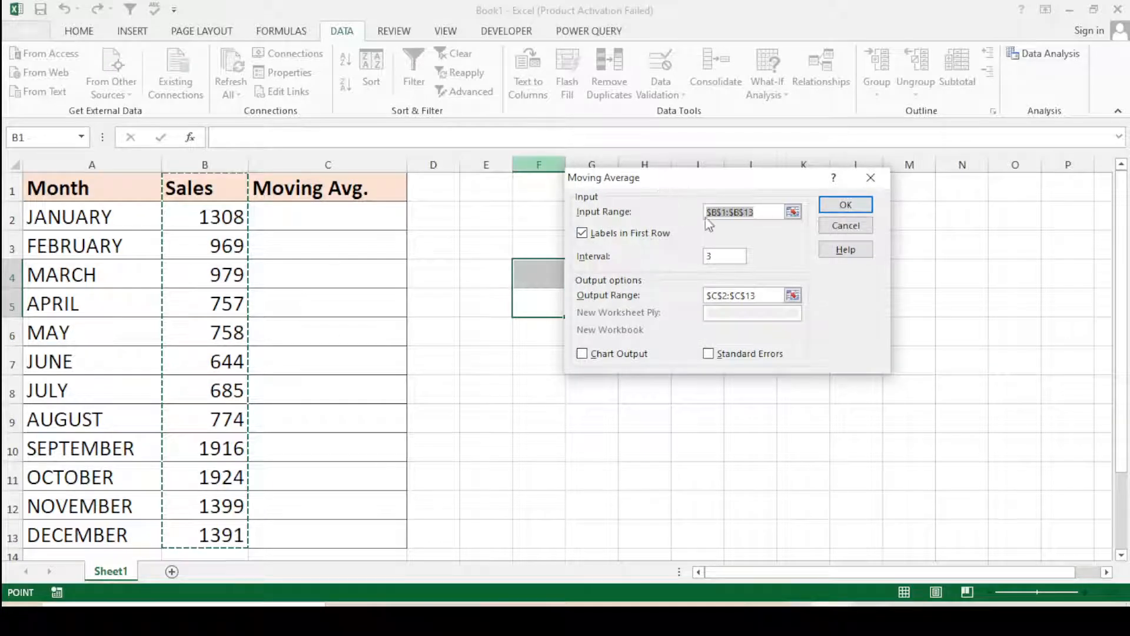
Replace the Moving Average input range with the Sales column including its header, $B$1:$B$13
key(BackSpace)
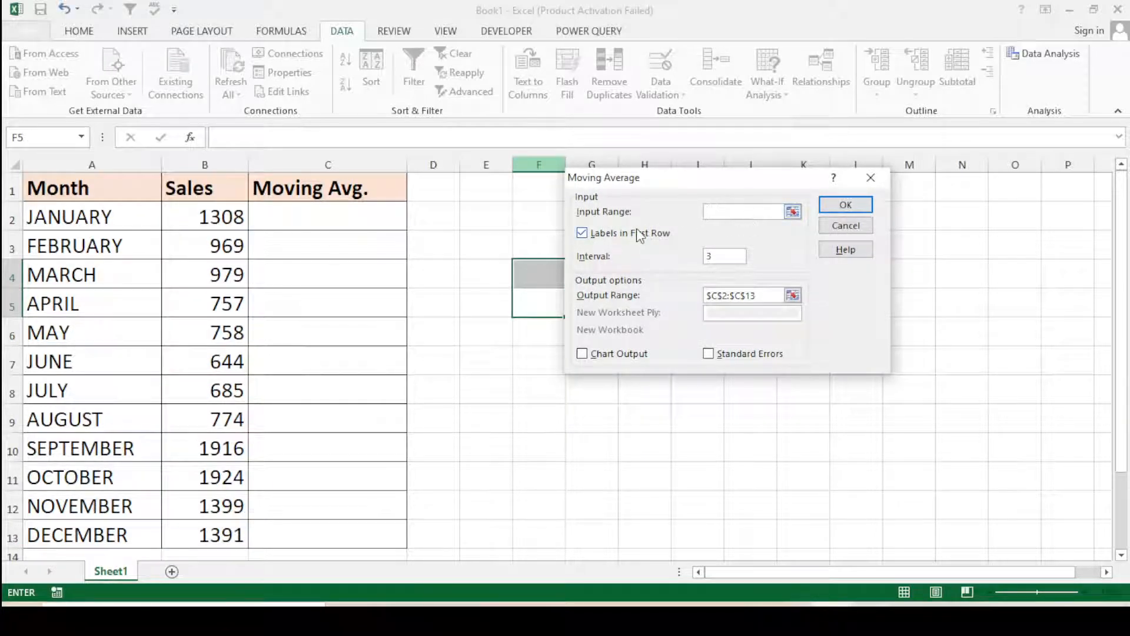
drag(696, 182, 635, 158)
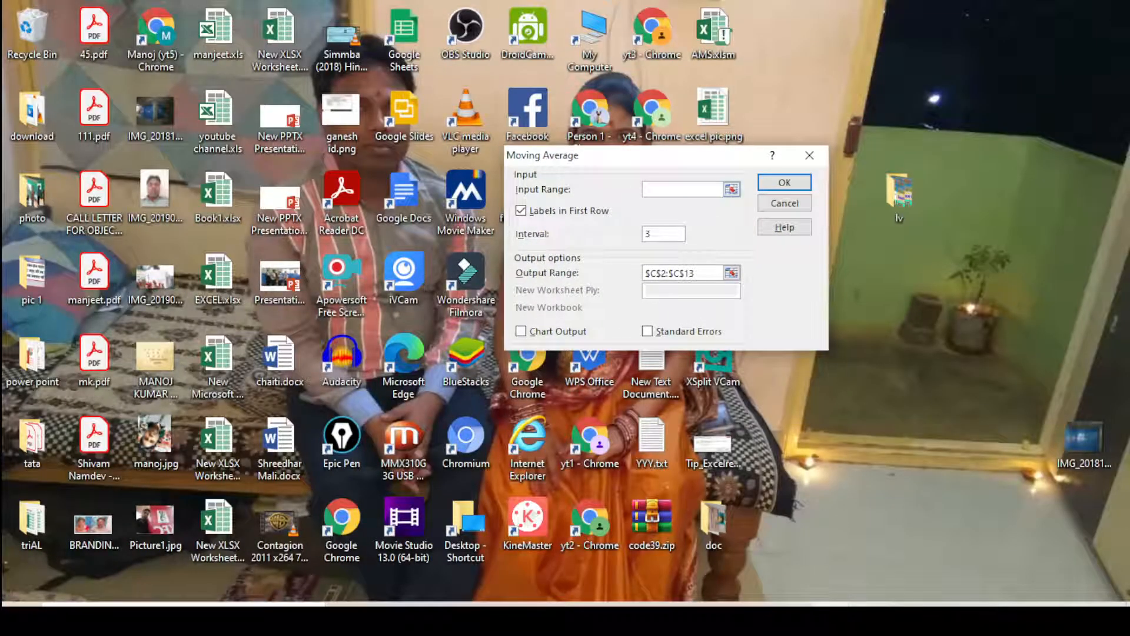
mouse_move(833, 619)
click(880, 565)
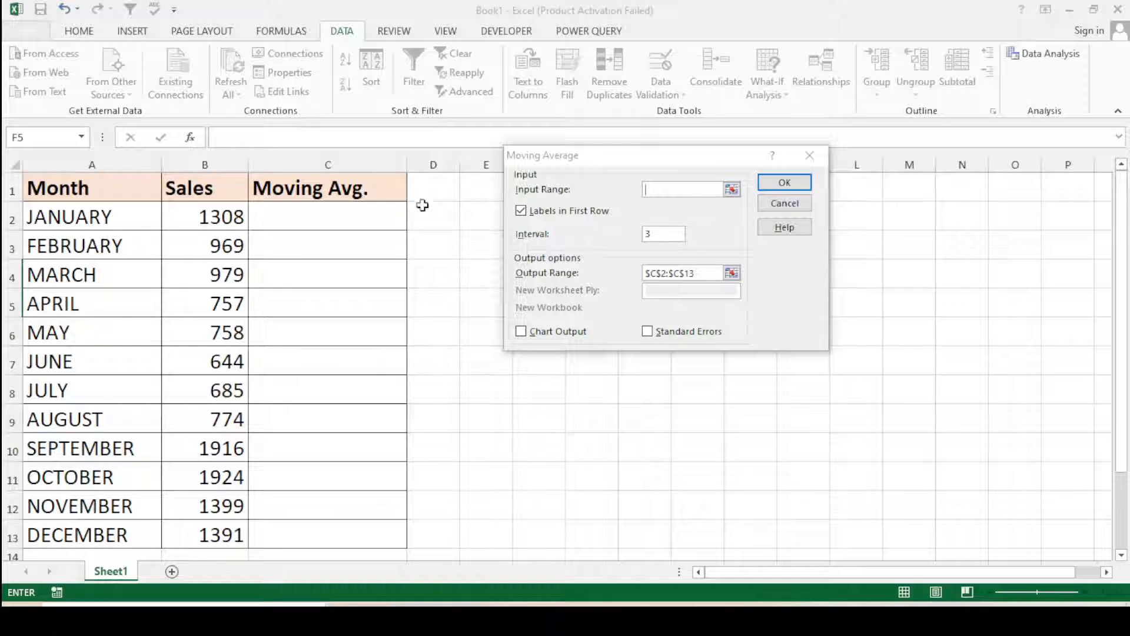
click(199, 216)
click(207, 187)
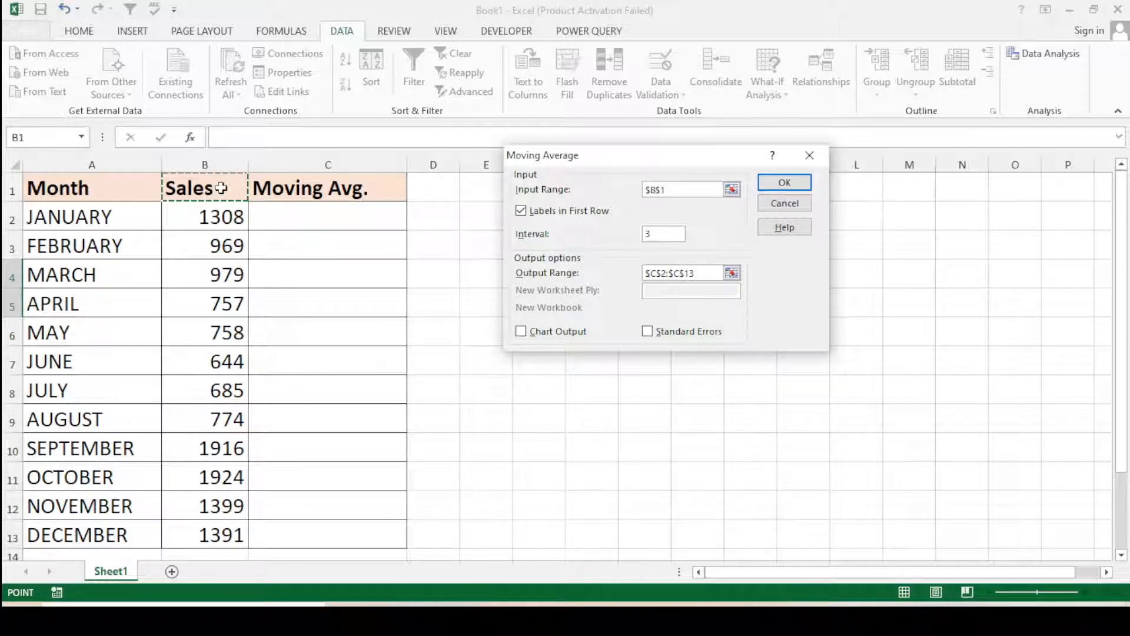
drag(219, 188, 180, 532)
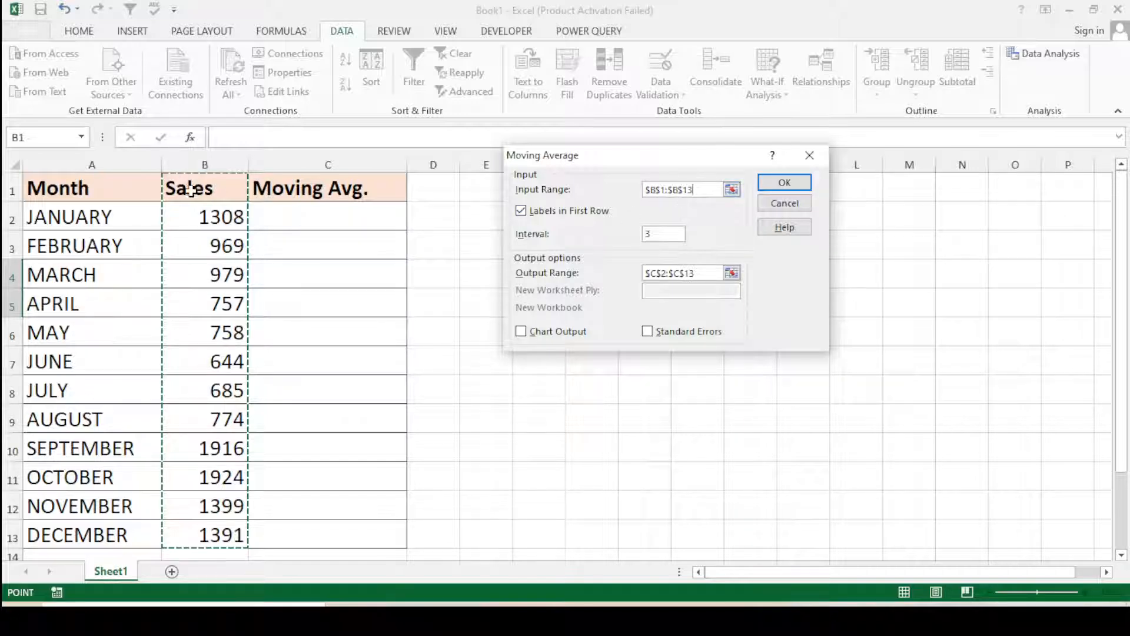
Keep Labels in First Row enabled and set the moving average interval to 3
click(533, 216)
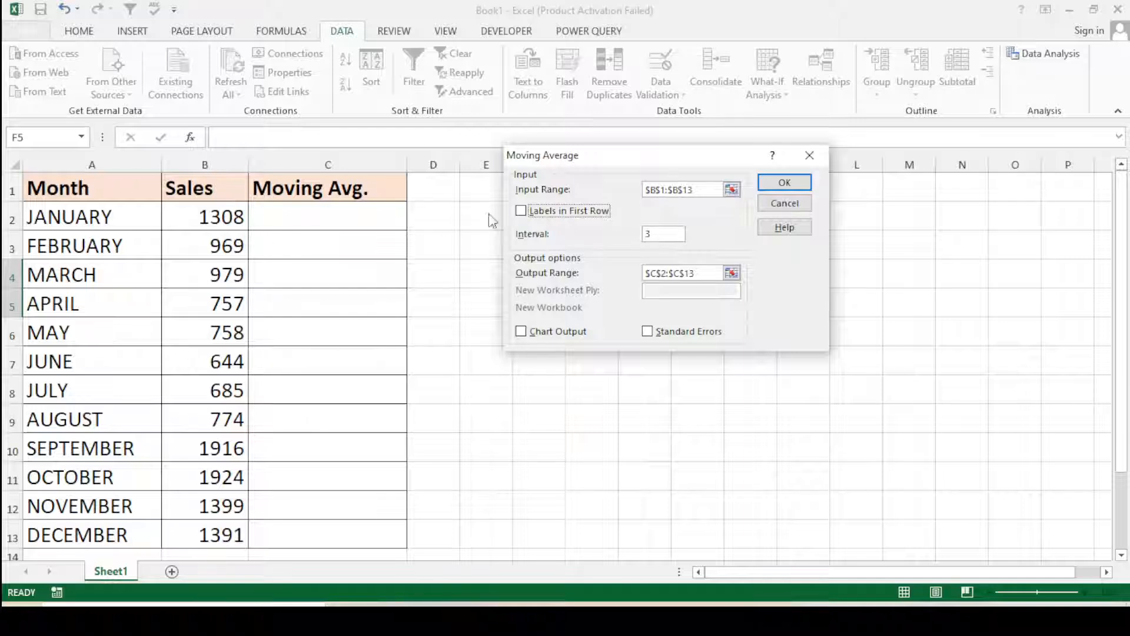
click(521, 210)
click(674, 236)
text(3)
Set the output range to $C$2:$C$13 and run the moving average calculation
click(731, 274)
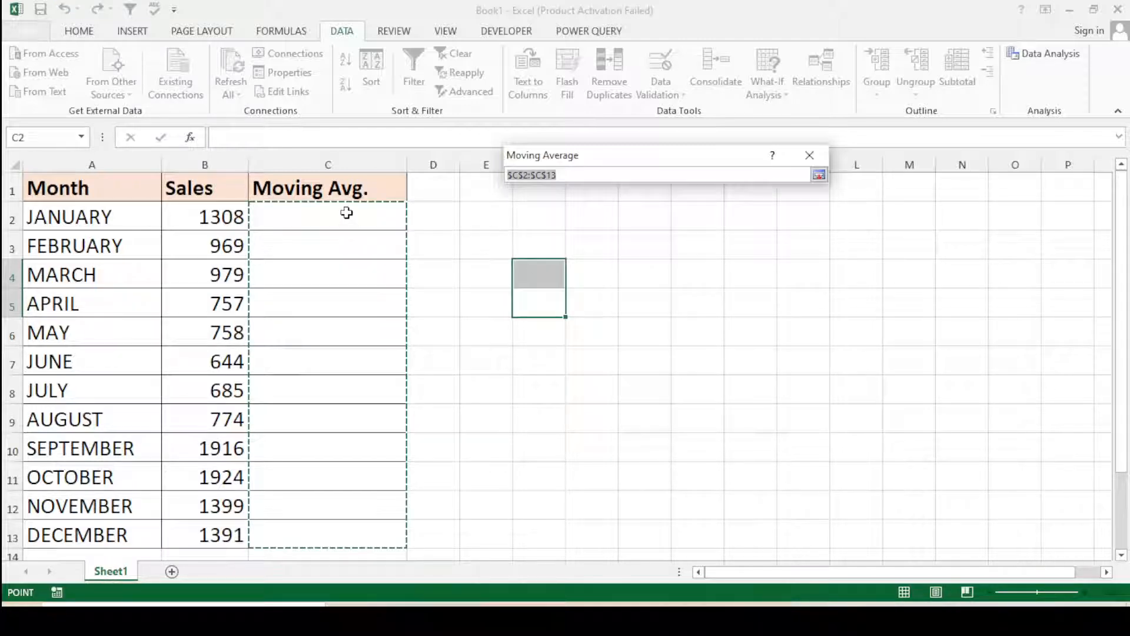
drag(346, 213, 321, 530)
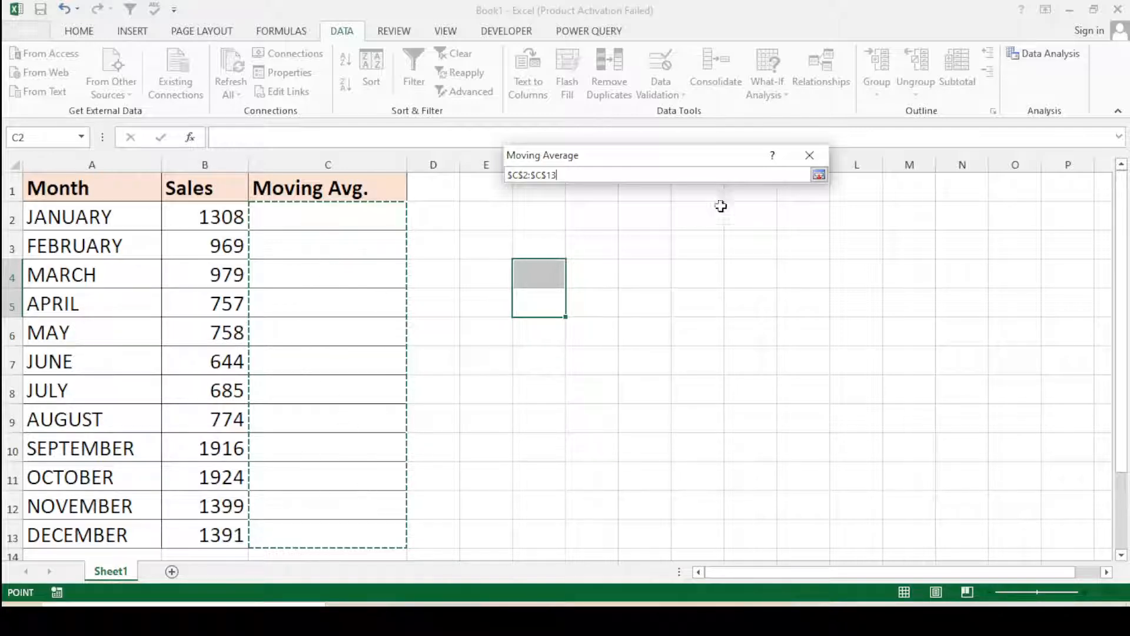
click(818, 175)
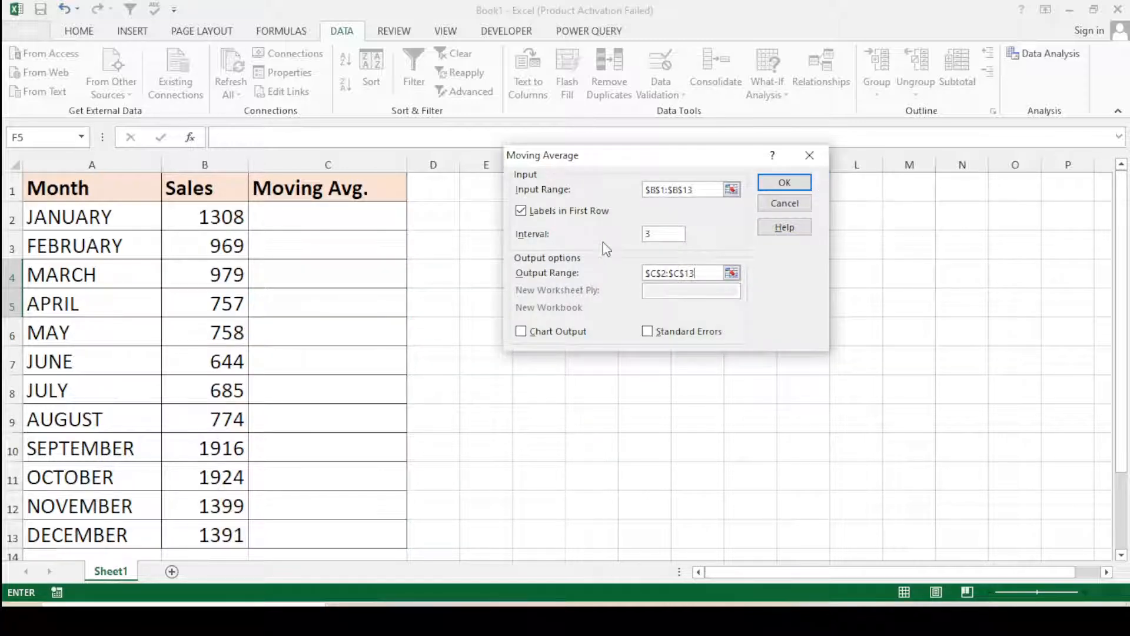
click(786, 183)
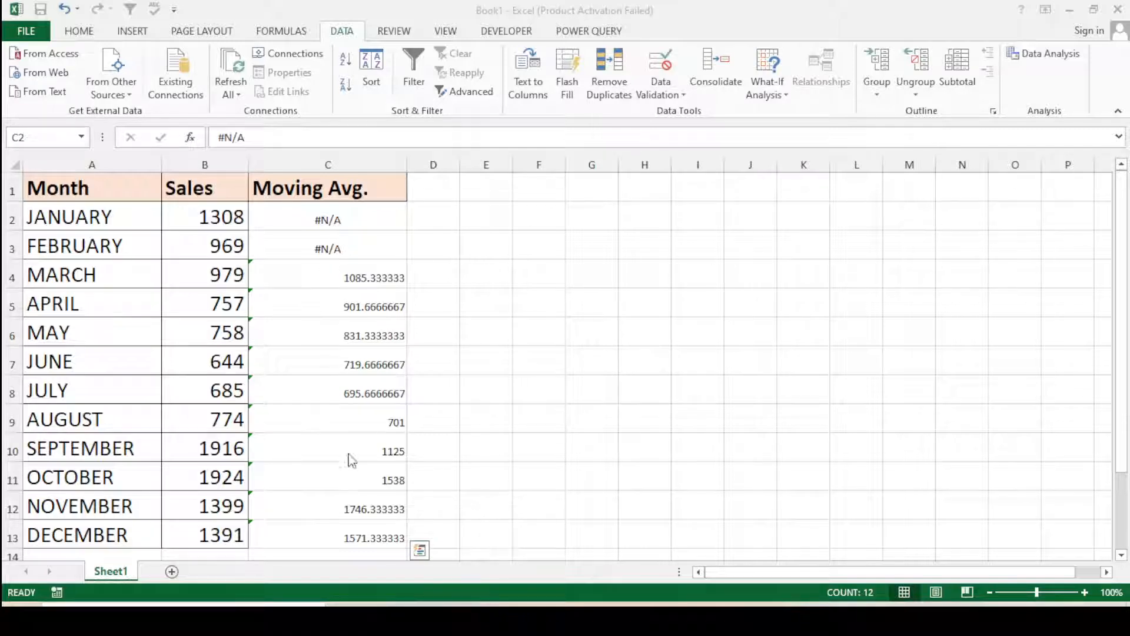
click(329, 538)
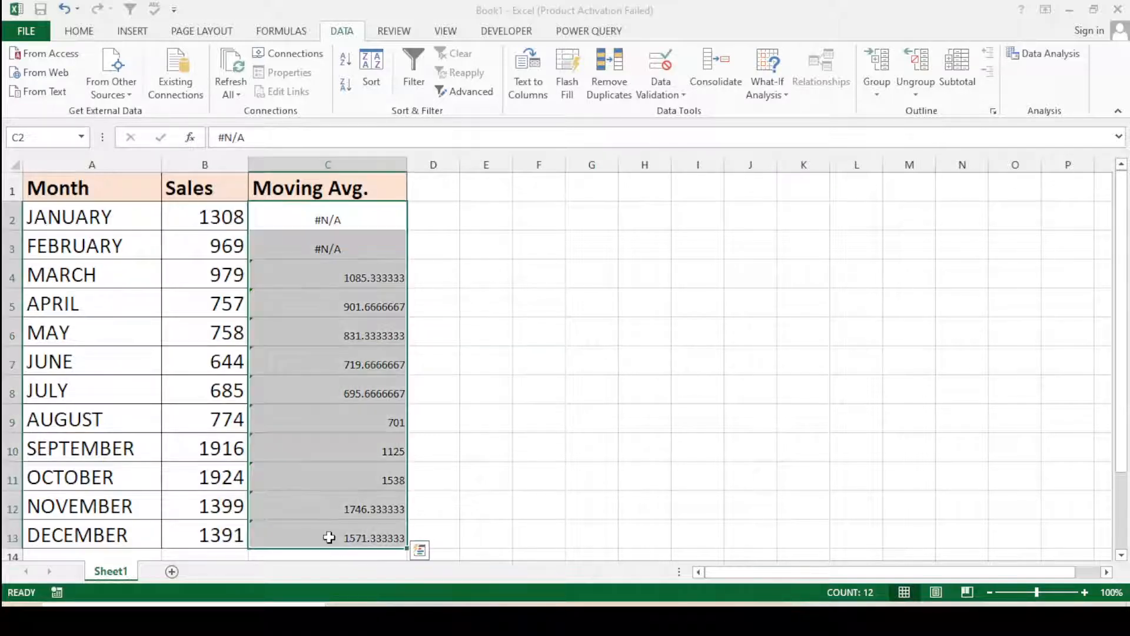
click(333, 479)
click(335, 252)
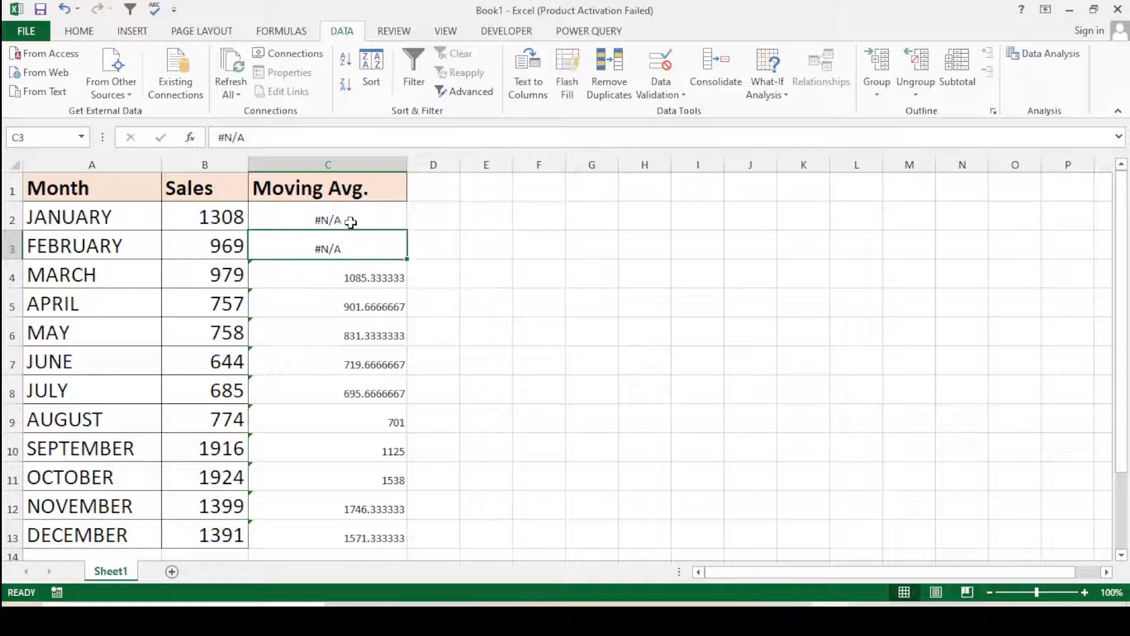
click(365, 212)
click(560, 268)
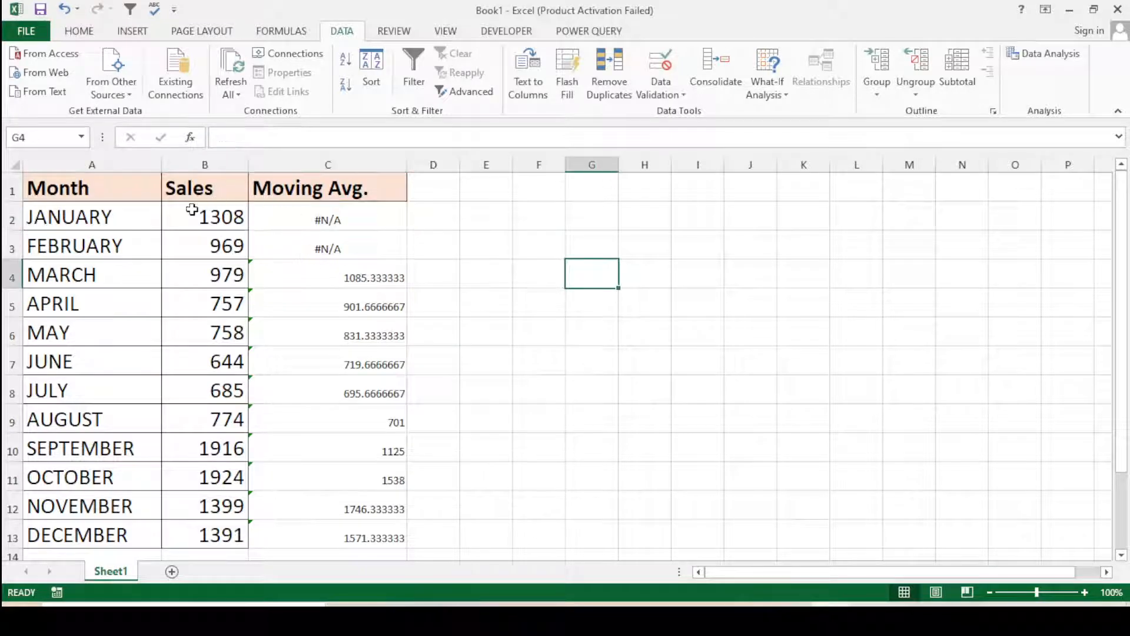
Copy the formatting of the sales figures in B2:B13 onto the moving averages in C2:C13 with Format Painter
drag(189, 211, 189, 535)
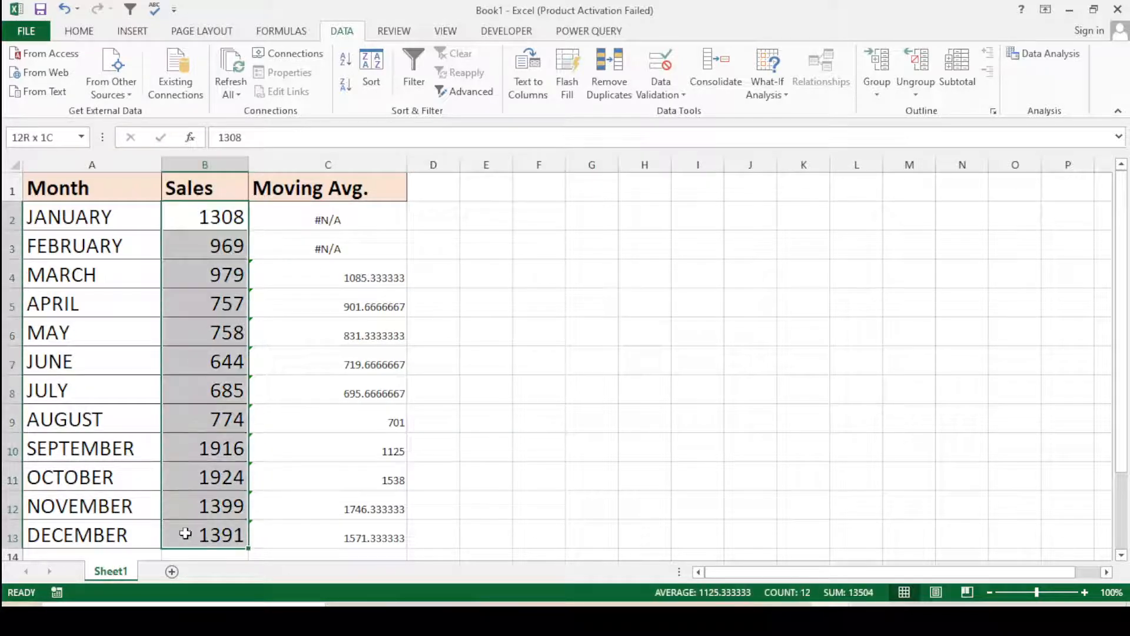
click(78, 31)
click(82, 92)
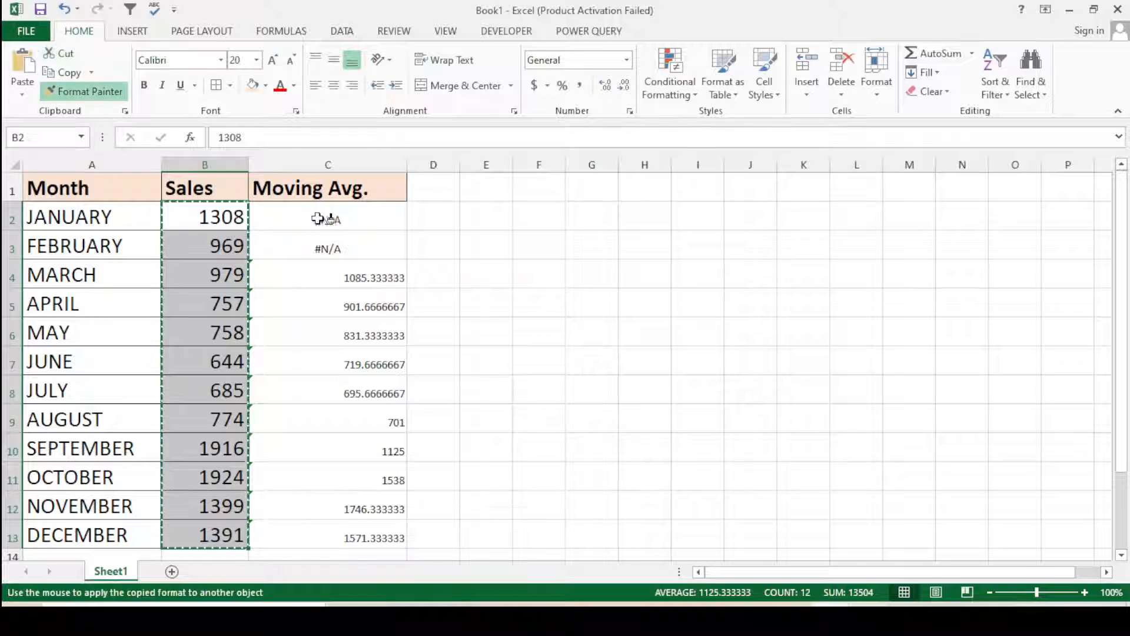
drag(328, 219, 328, 535)
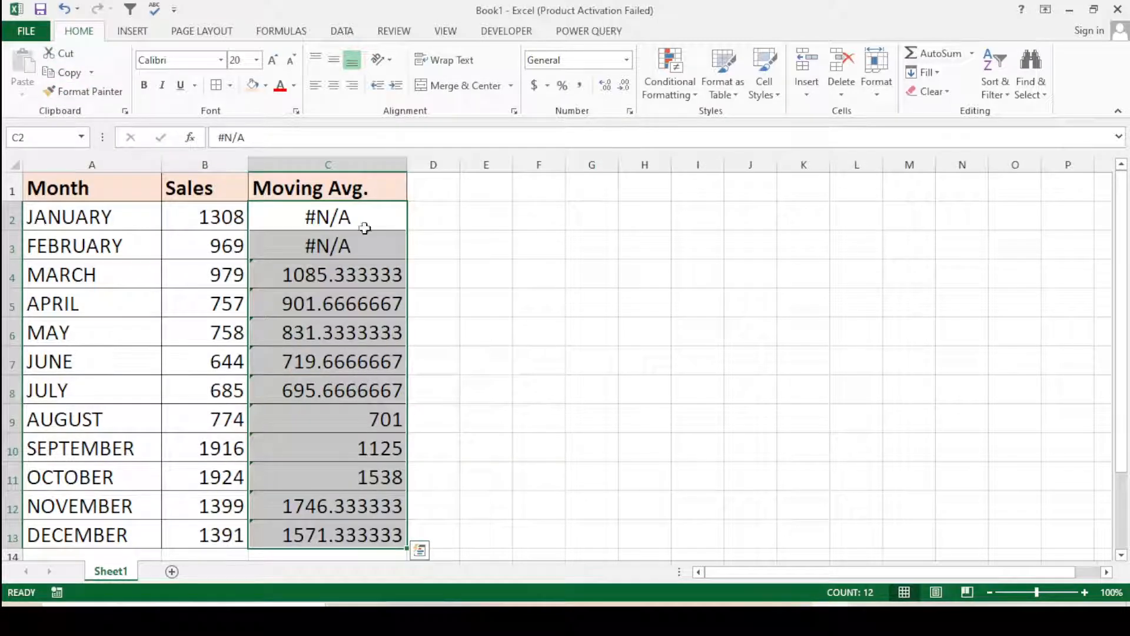
click(523, 222)
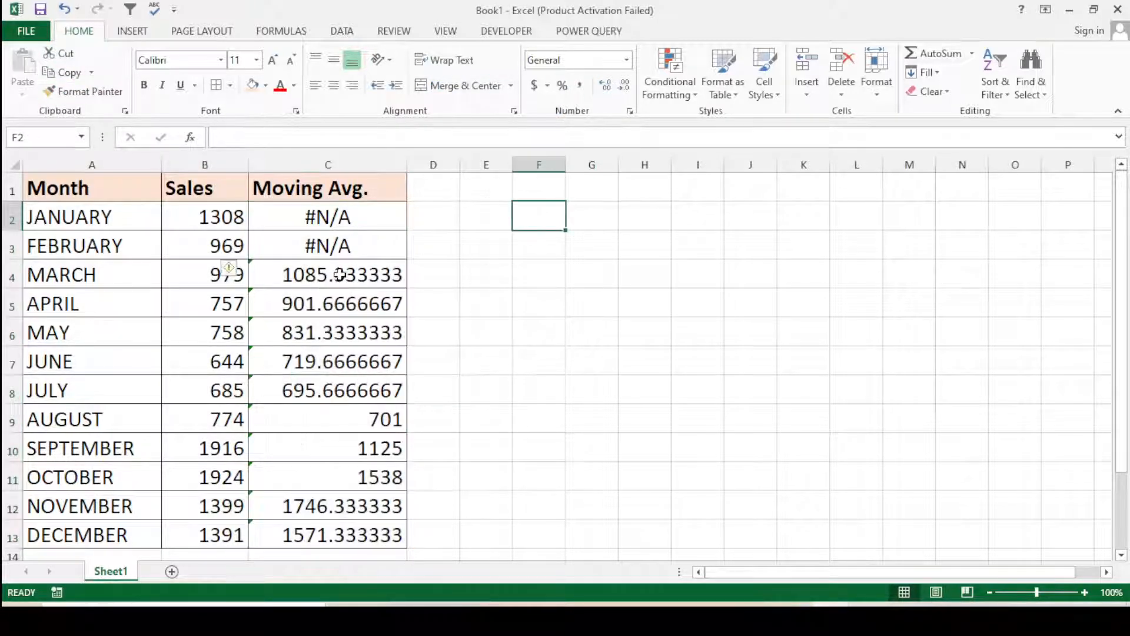
Reduce the moving averages in C4:C13 to two decimal places
drag(341, 275, 365, 535)
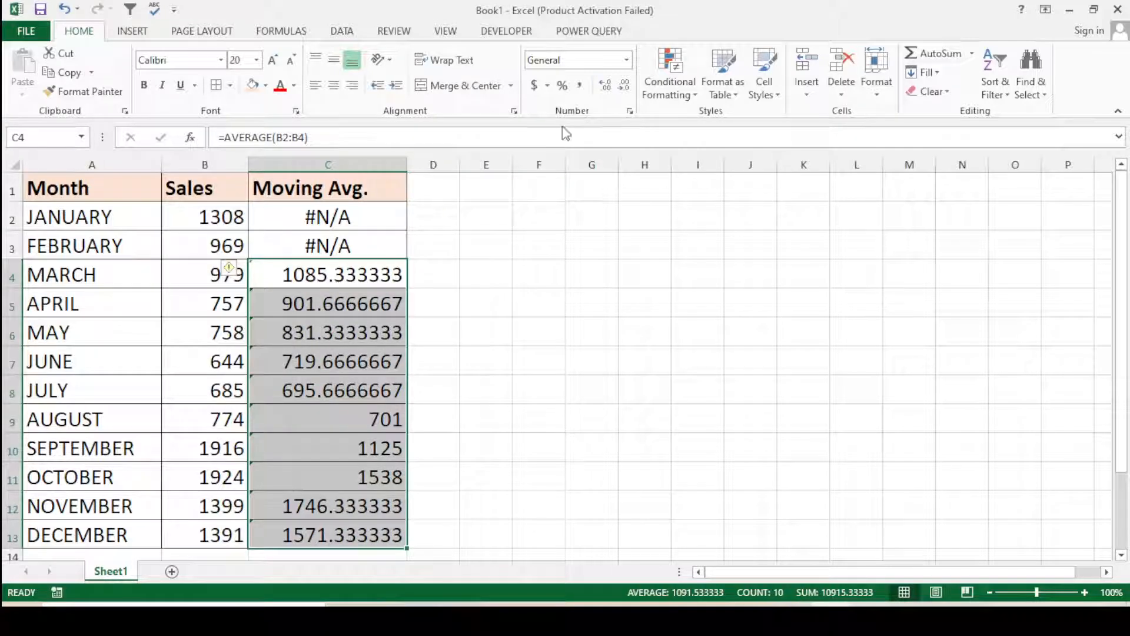
click(623, 85)
click(623, 86)
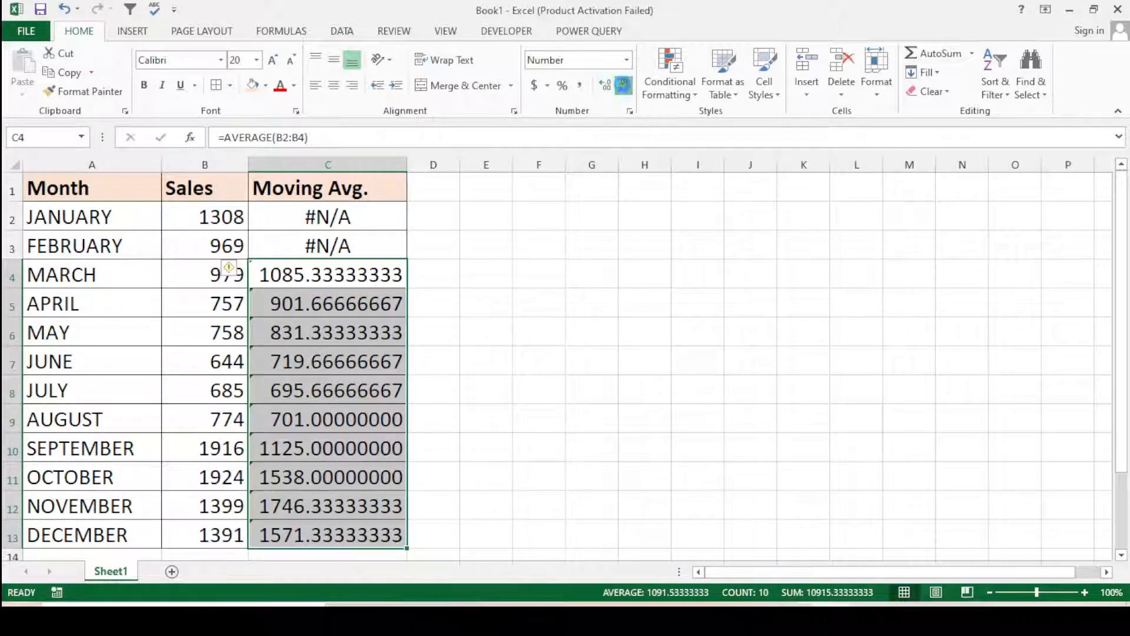
click(625, 86)
click(625, 86)
click(624, 86)
click(625, 86)
click(625, 86)
click(624, 86)
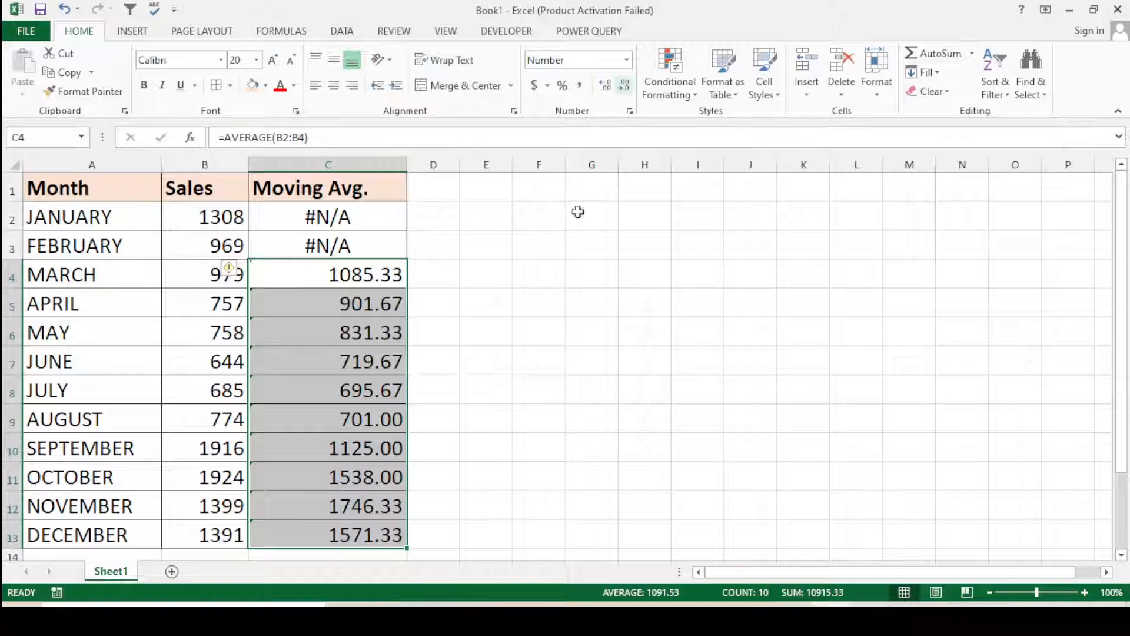
click(539, 332)
Centre the contents of the whole Moving Avg. column
click(361, 165)
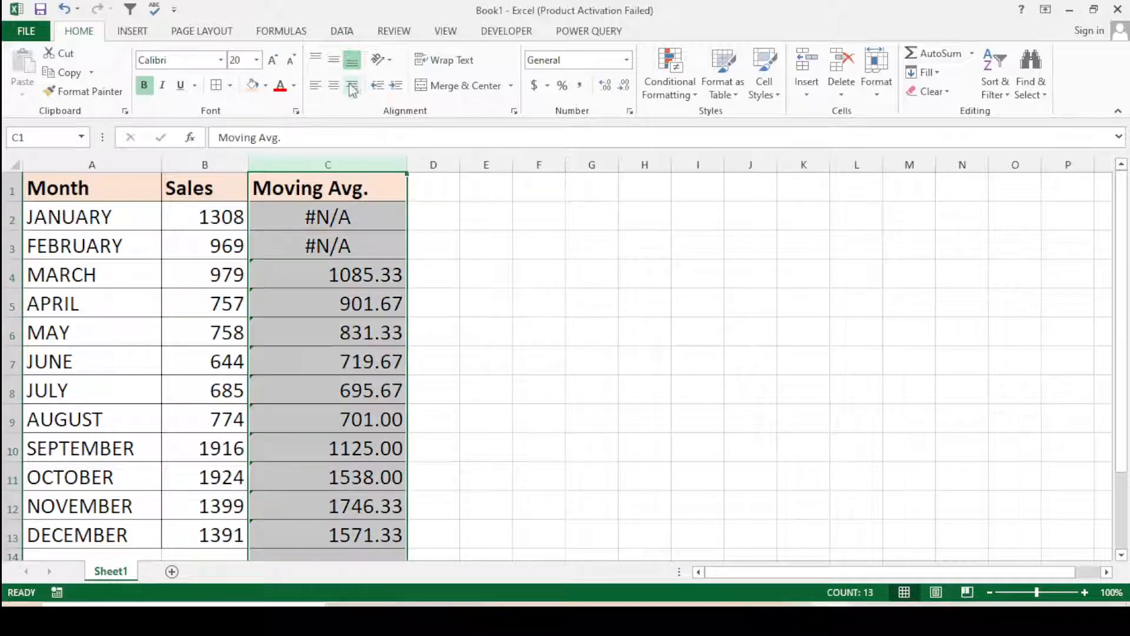
click(334, 85)
click(495, 355)
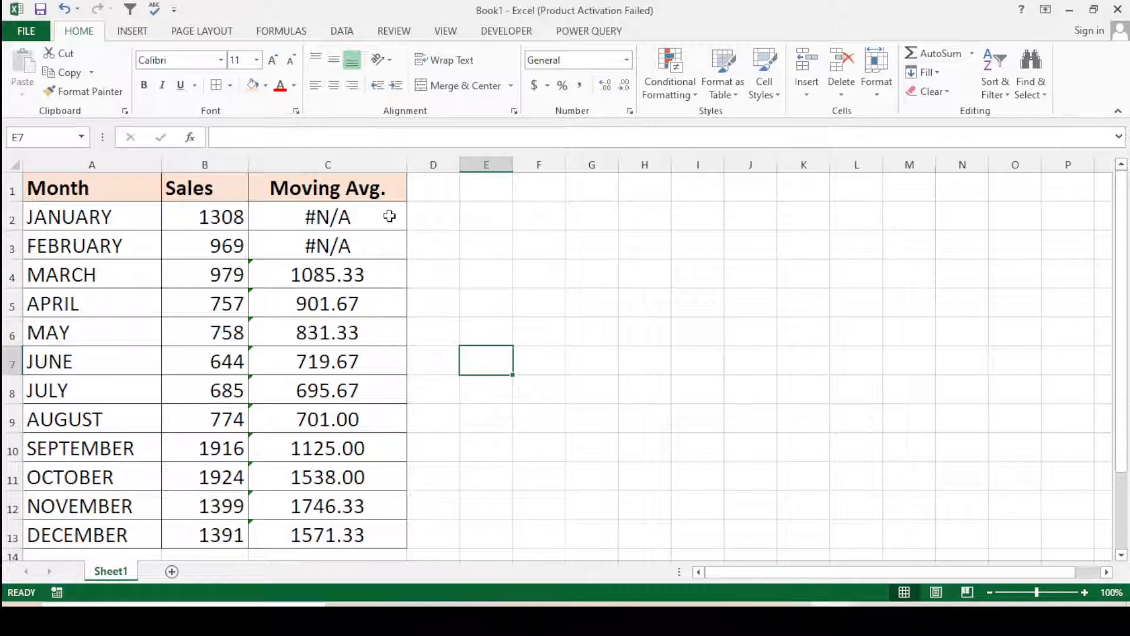
Examine the moving average results against the three-month sales groups B2:B4 and B3:B5 they are based on
click(388, 217)
click(376, 239)
click(356, 277)
drag(342, 328, 341, 305)
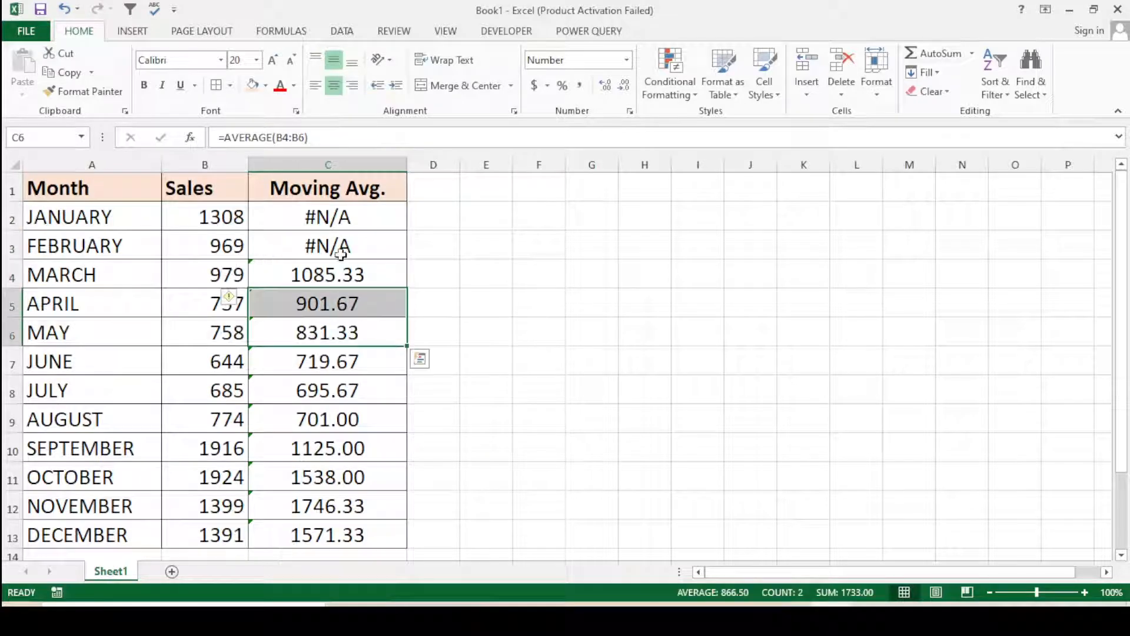
click(341, 255)
click(361, 222)
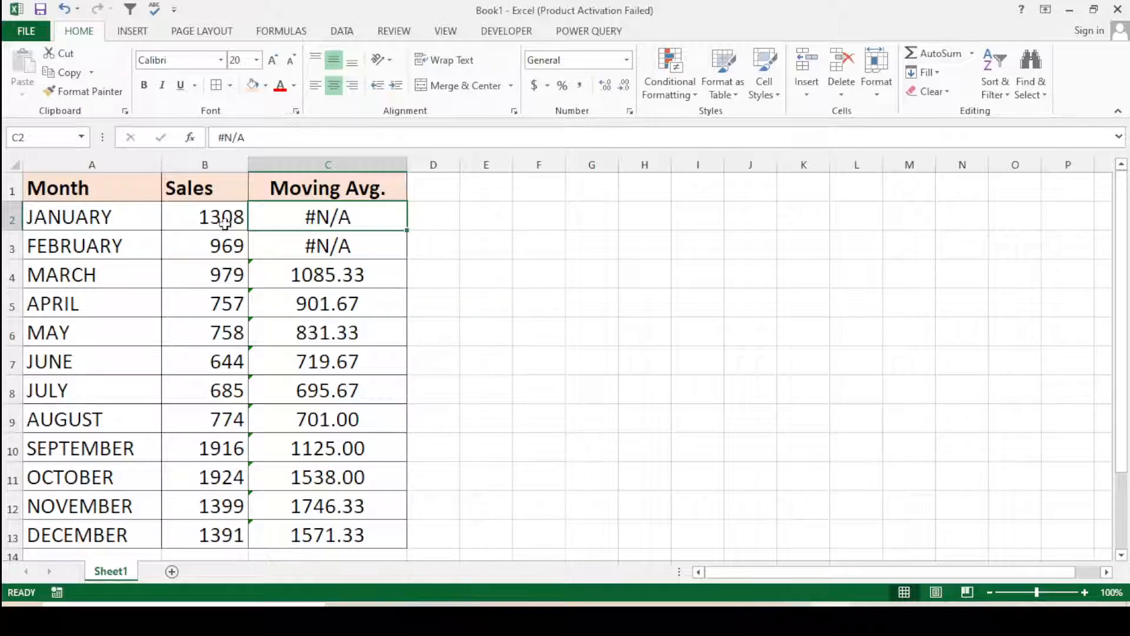
drag(224, 223, 239, 272)
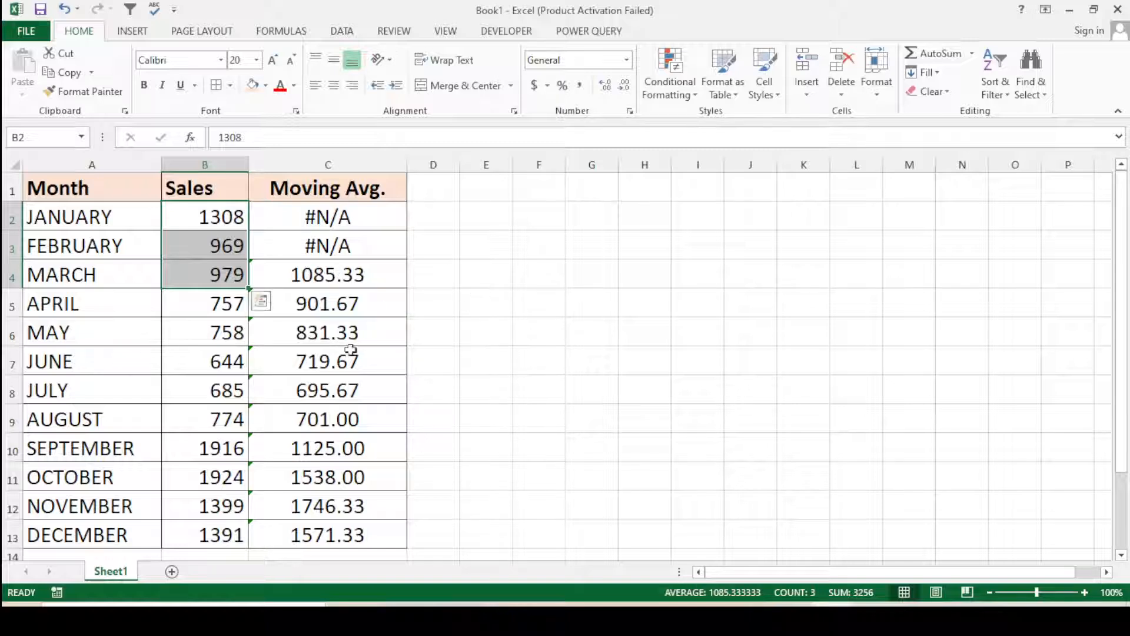
click(344, 306)
click(223, 246)
drag(223, 246, 199, 297)
click(486, 302)
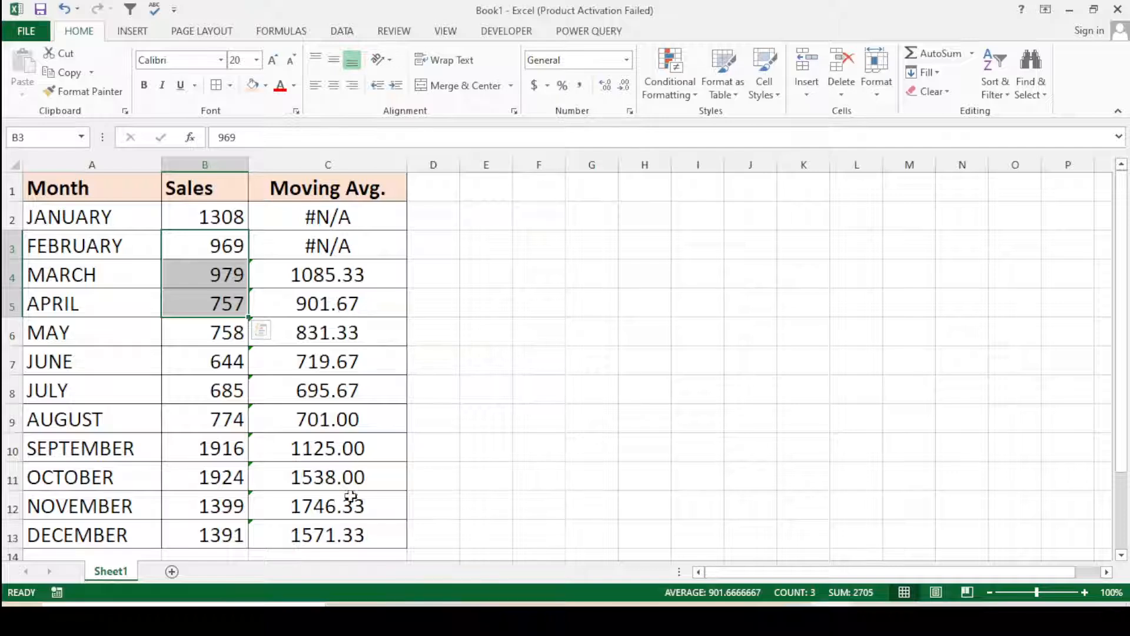
click(500, 417)
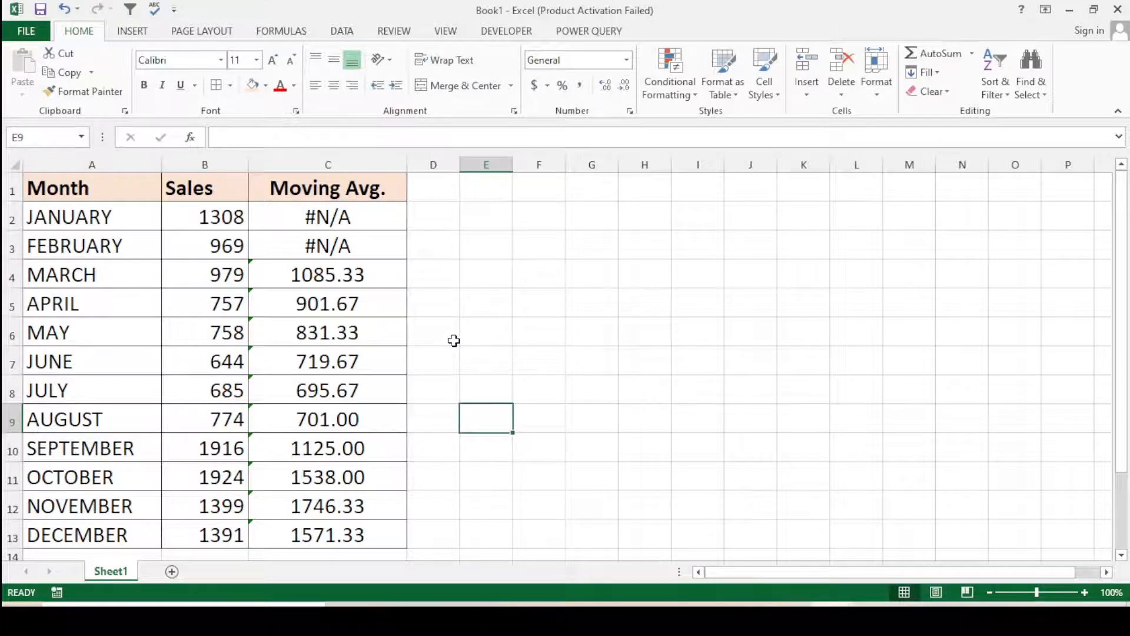
Insert the recommended line chart for the Month and Sales data in A1:B13
drag(85, 187, 186, 534)
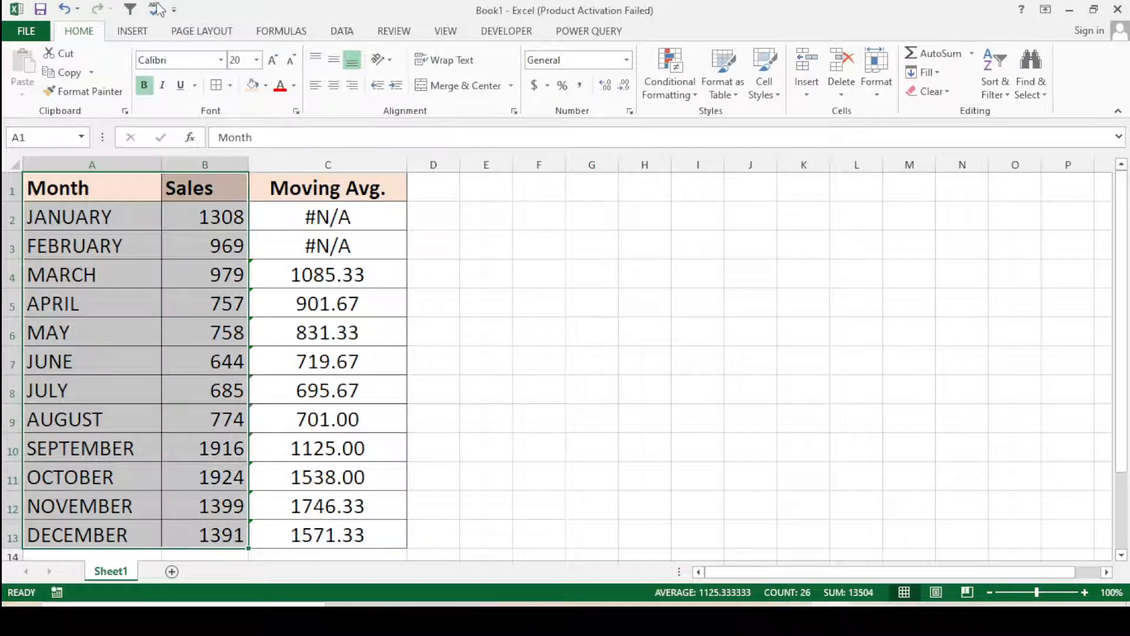
click(137, 33)
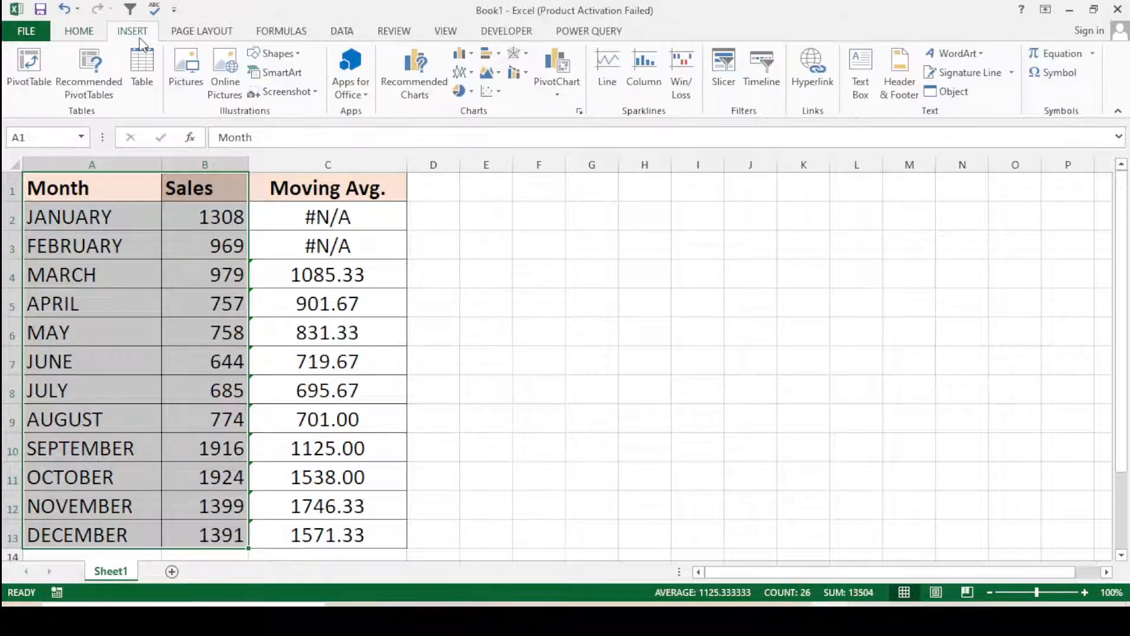
click(417, 80)
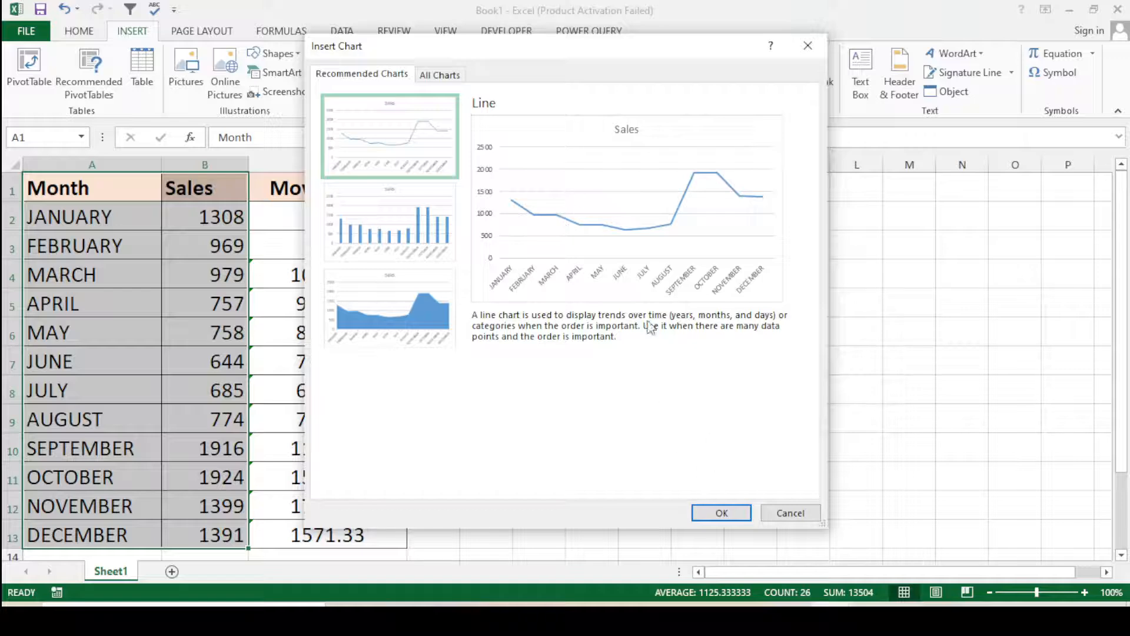
click(715, 512)
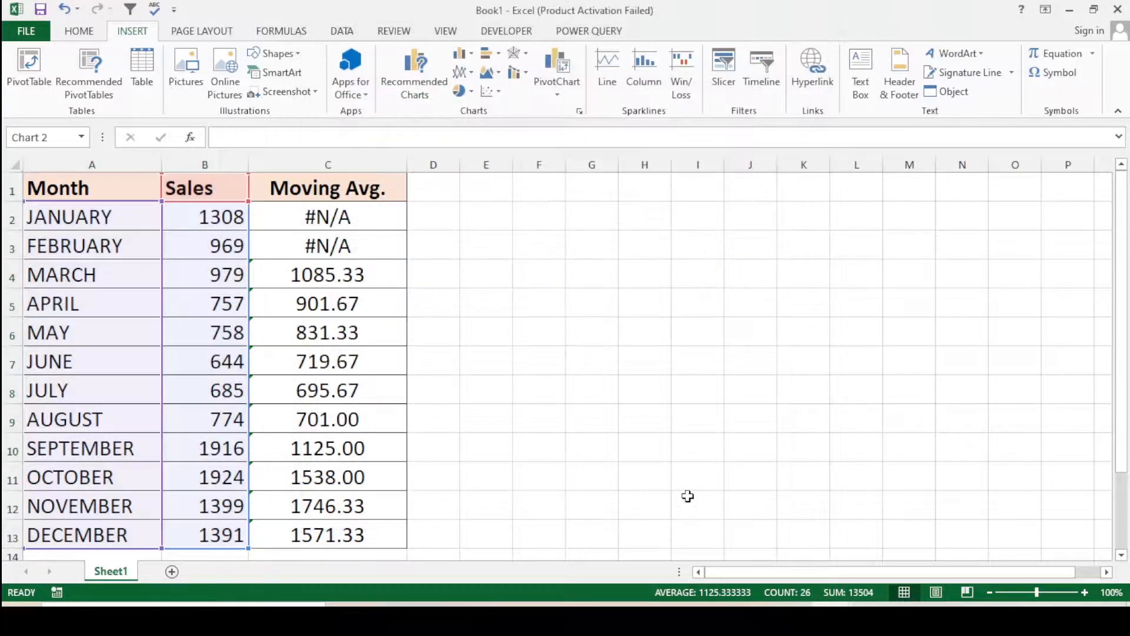
Place the Sales chart beside the table at row 1 and enlarge it to span about columns D to M, down to row 10
mouse_move(631, 275)
mouse_down()
mouse_move(724, 194)
mouse_move(667, 190)
mouse_up()
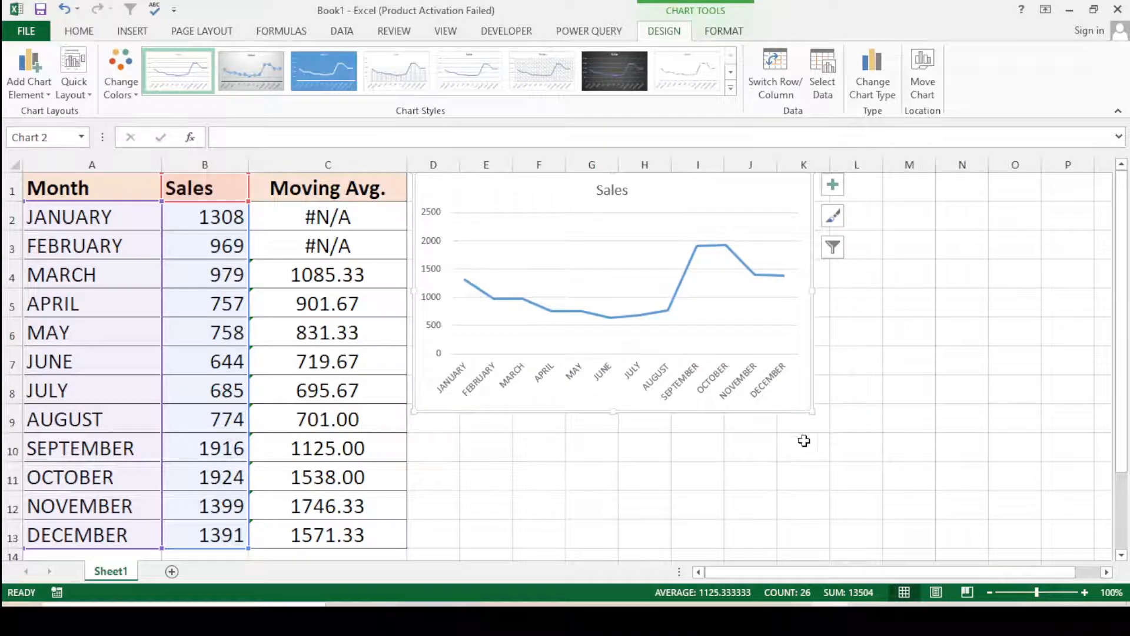
drag(813, 412, 945, 458)
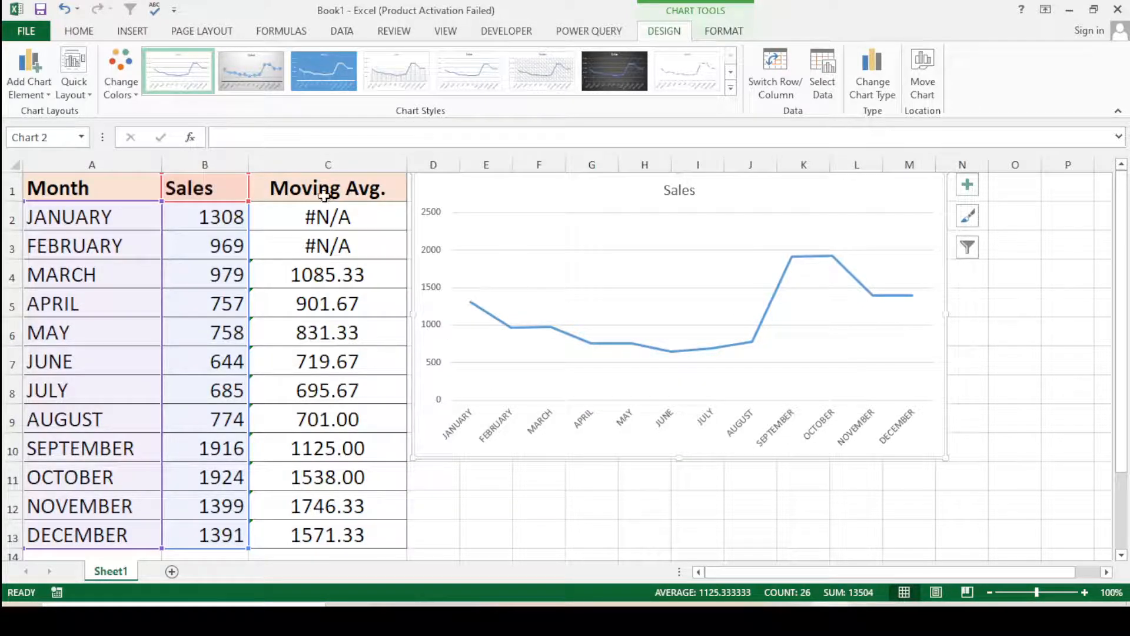
click(477, 487)
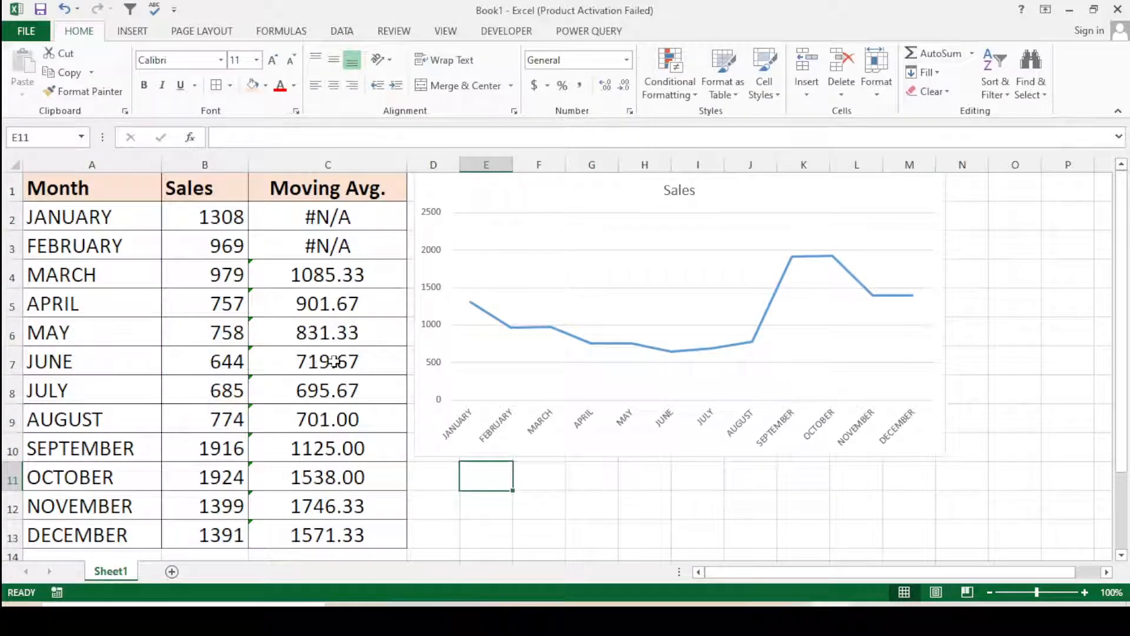
Insert the recommended line chart for the Month and Moving Avg. data in A1:A13 and C1:C13
drag(120, 196, 50, 522)
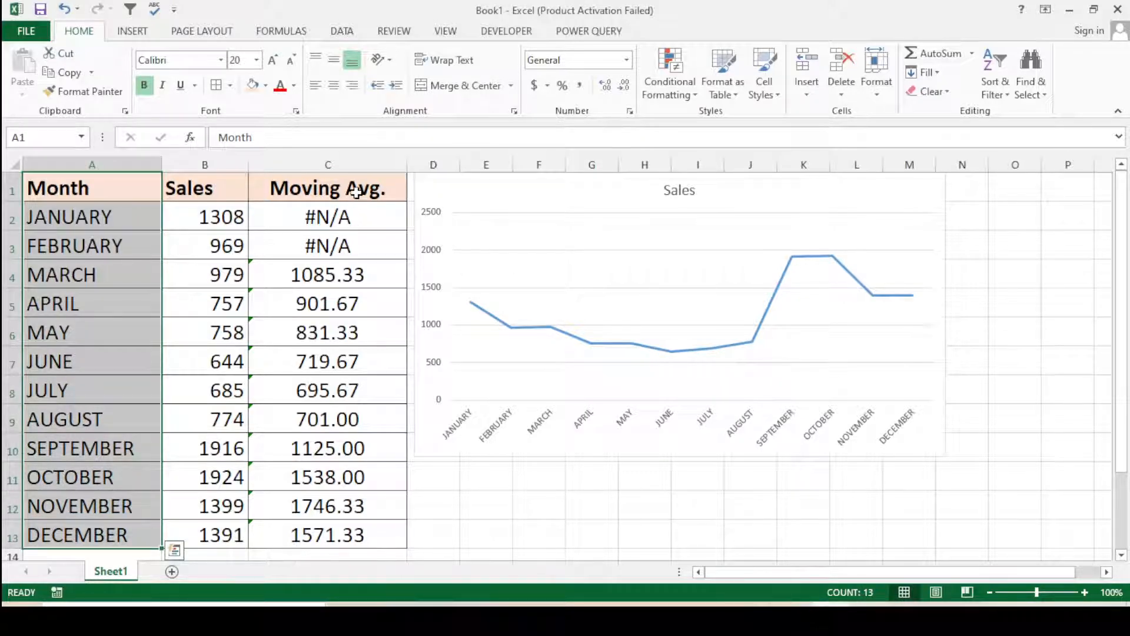
drag(356, 191, 303, 525)
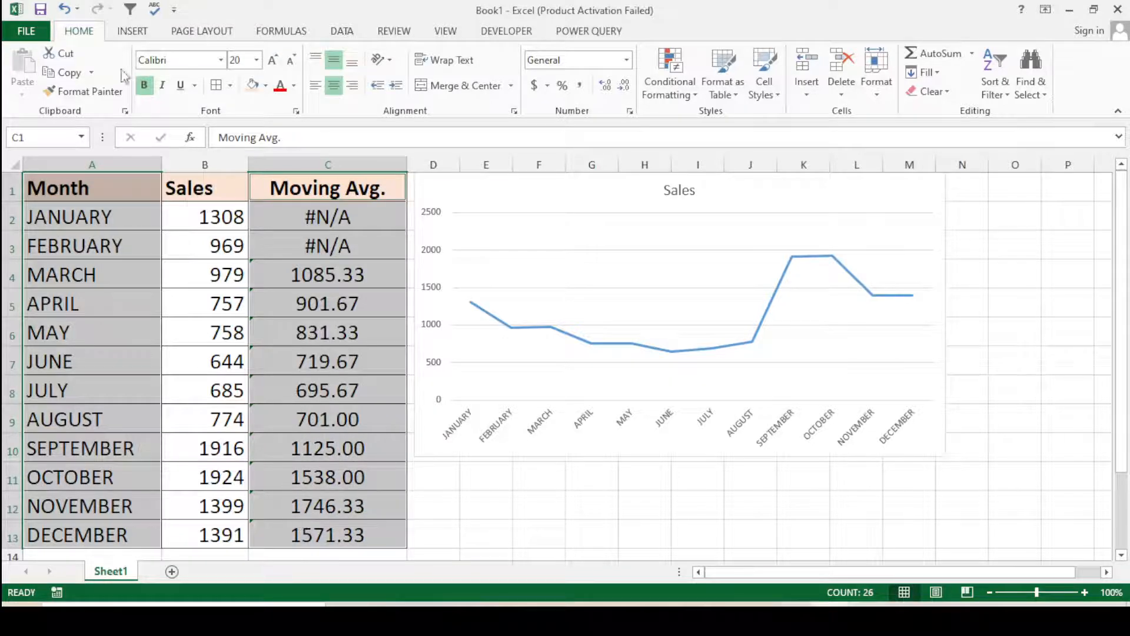
click(134, 32)
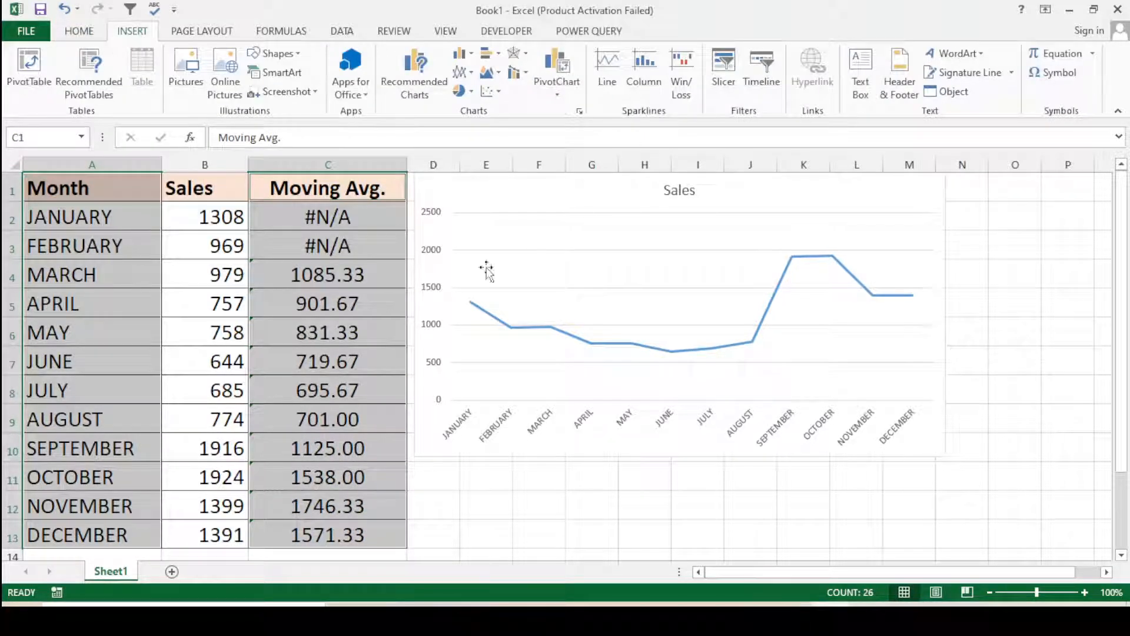
click(415, 76)
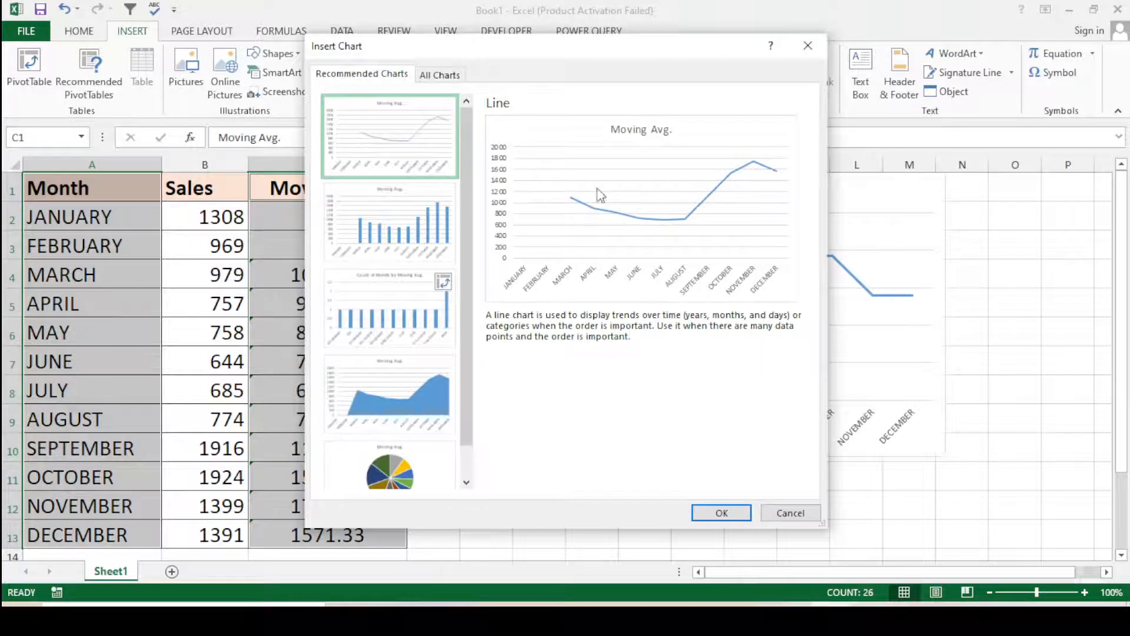
click(720, 512)
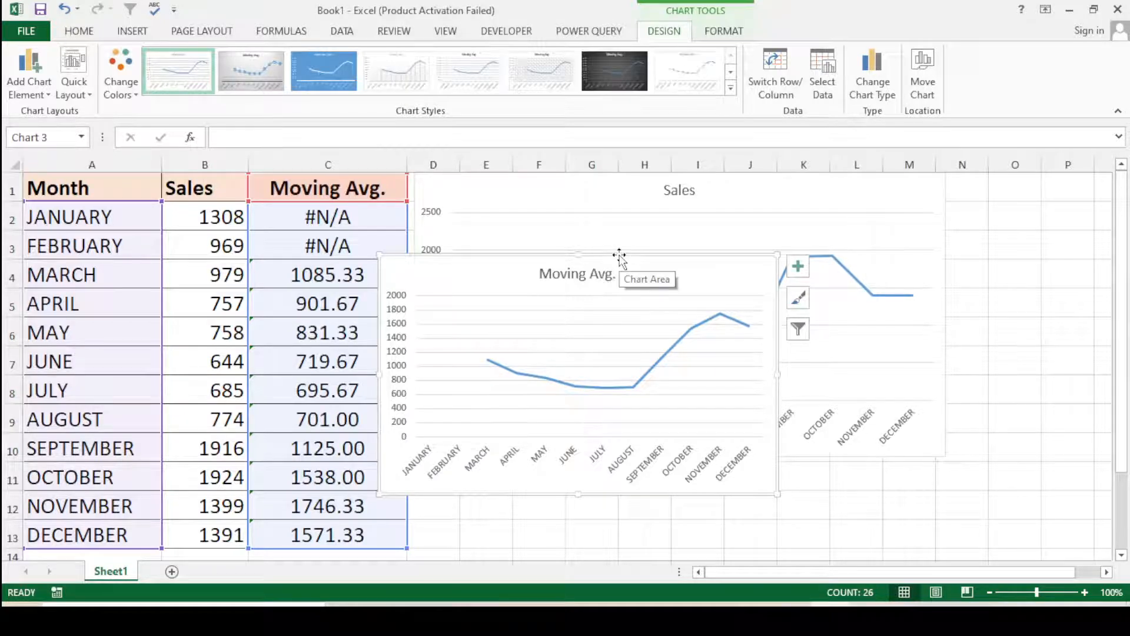
Move the Moving Avg. chart up beside the table and enlarge it to about columns D to O, down to row 13
drag(619, 255, 657, 186)
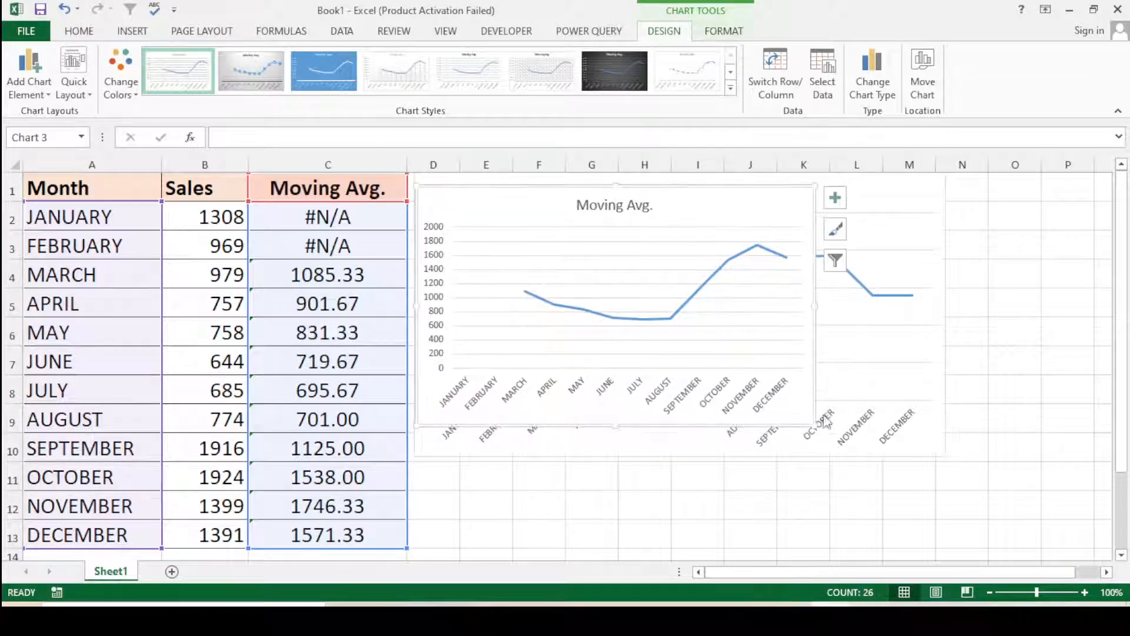
drag(812, 429, 1030, 528)
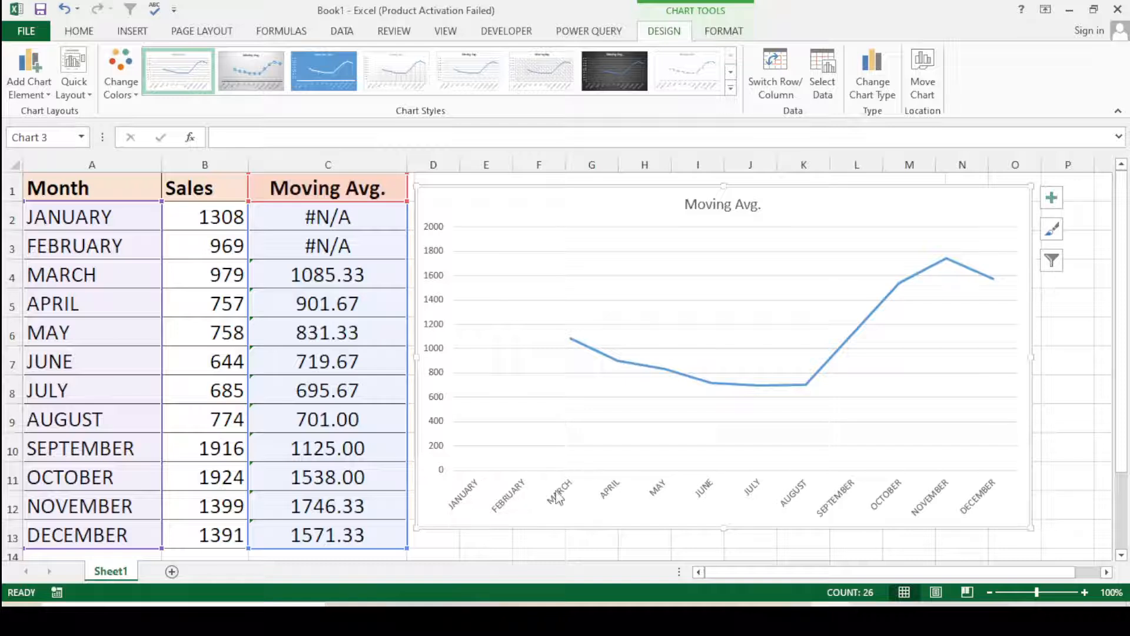
Apply the chart style with a pale double line, bold grey uppercase title and no horizontal gridlines to the Moving Avg. chart
click(634, 366)
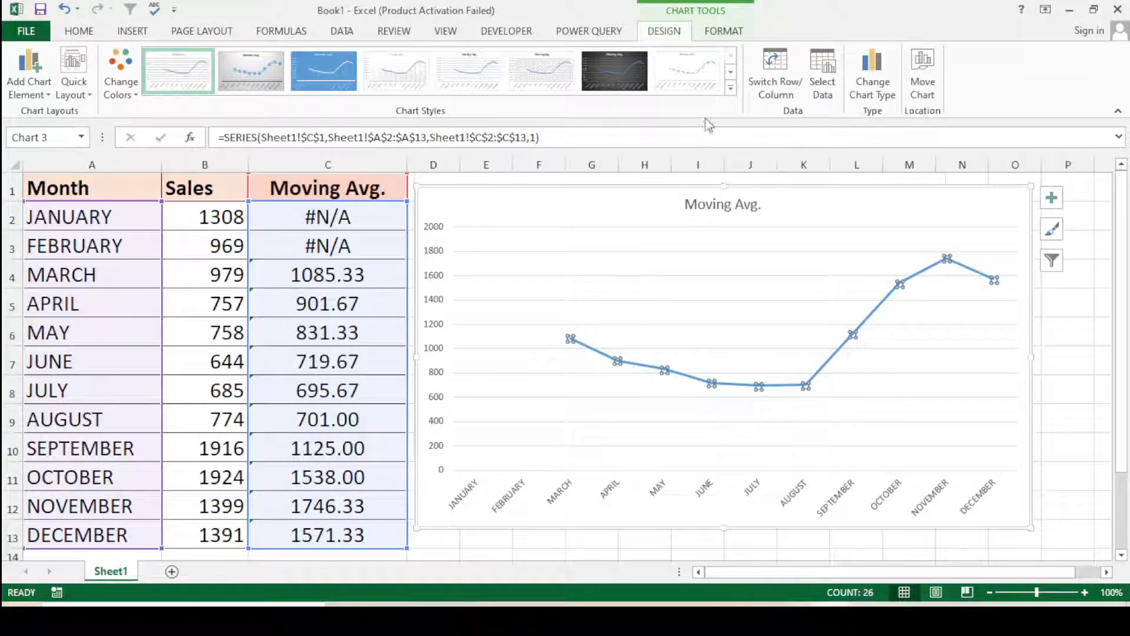
click(731, 89)
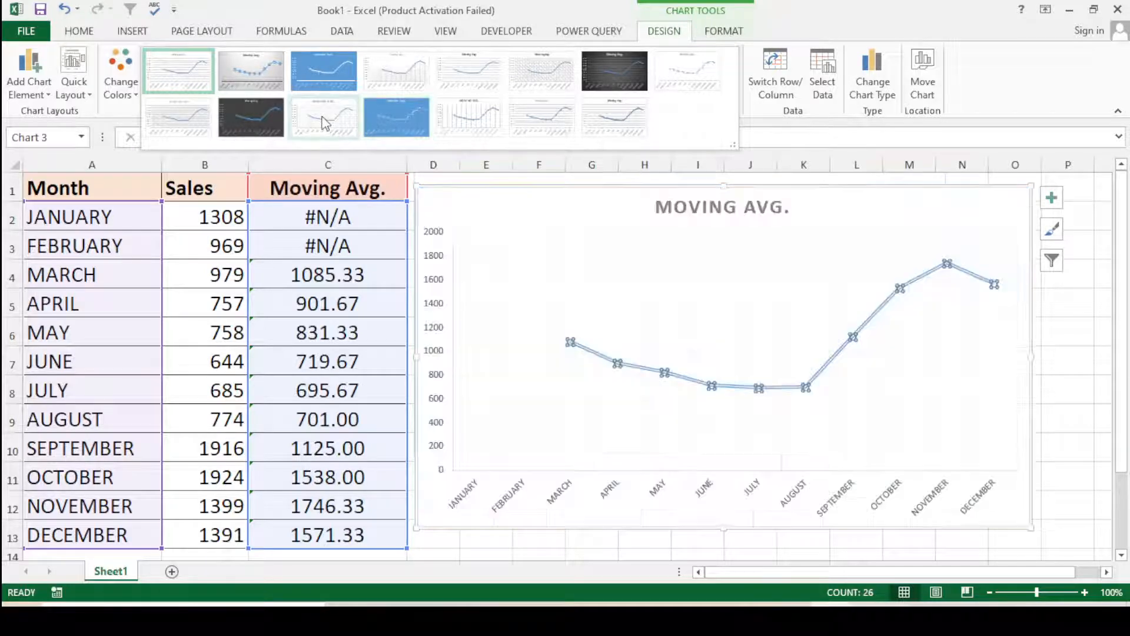
click(323, 122)
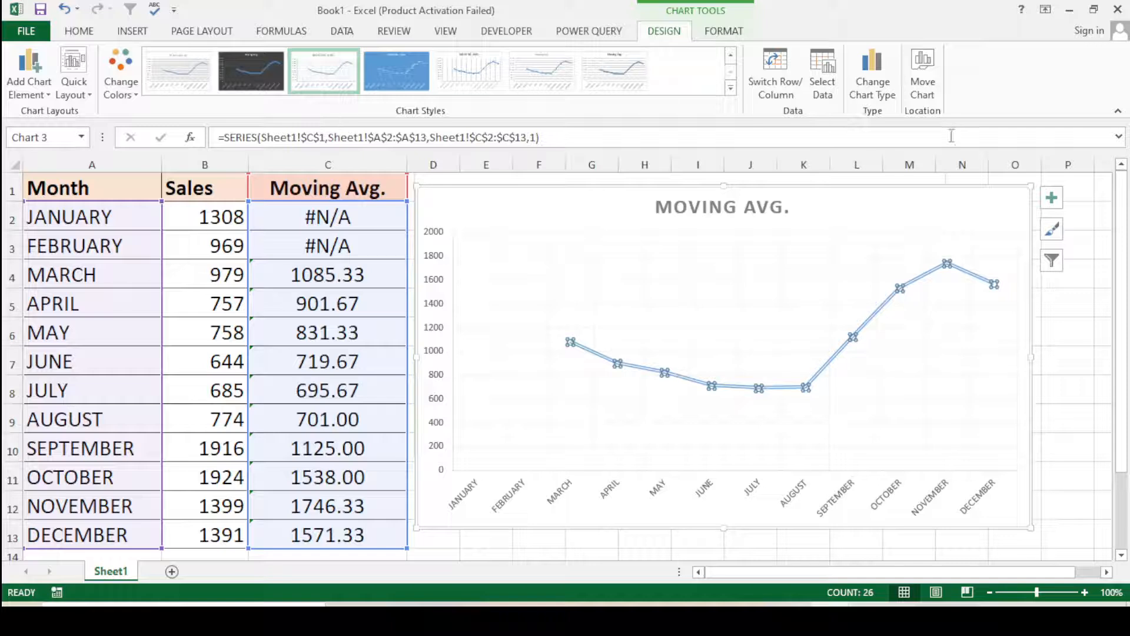
click(668, 447)
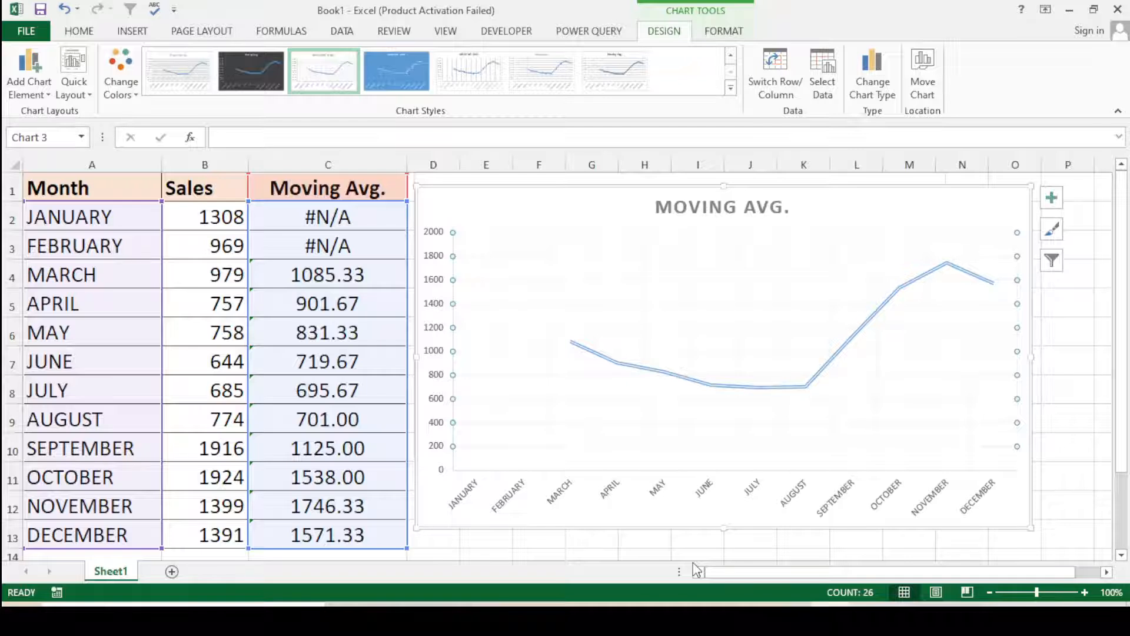
click(1077, 339)
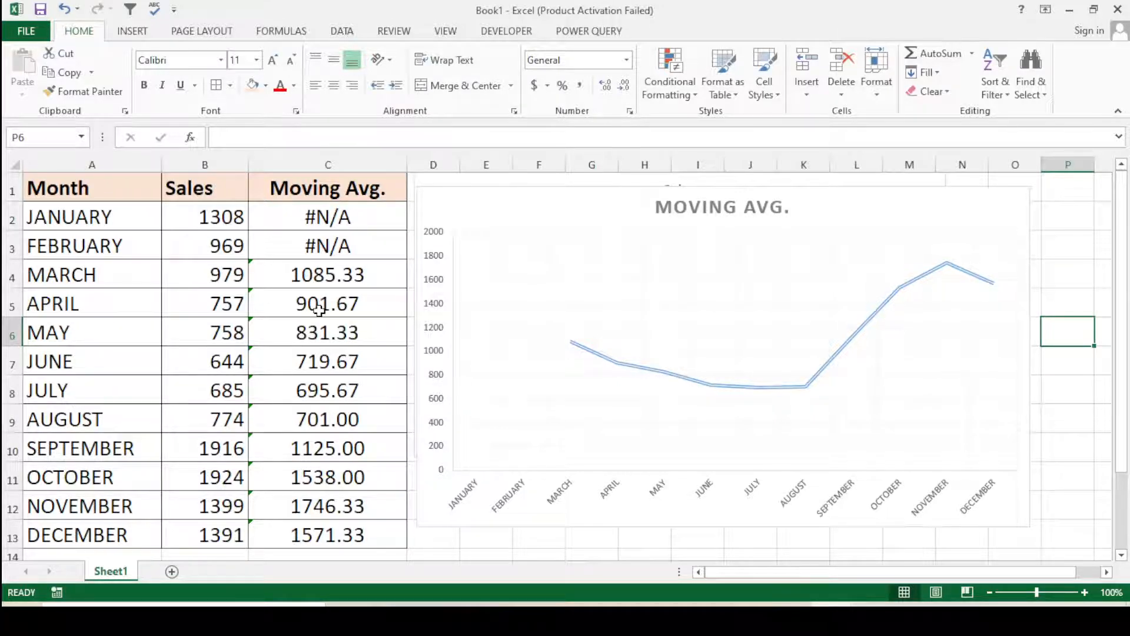
Review the moving average formula in C4 and check that Analysis ToolPak is enabled among the Excel Add-ins
mouse_move(696, 386)
click(343, 274)
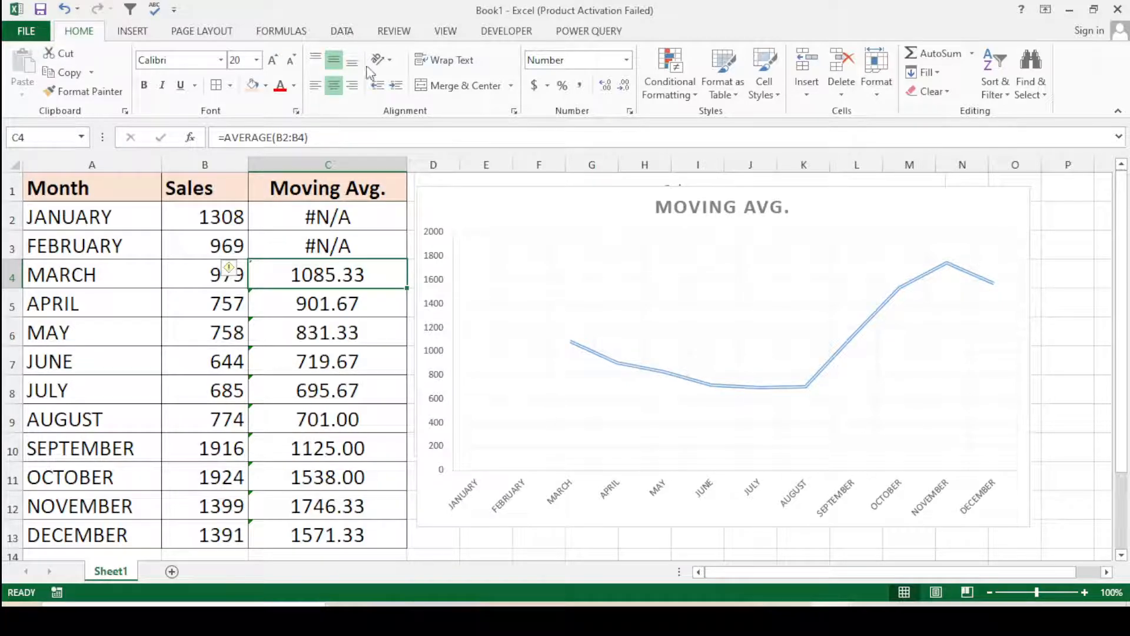
click(342, 31)
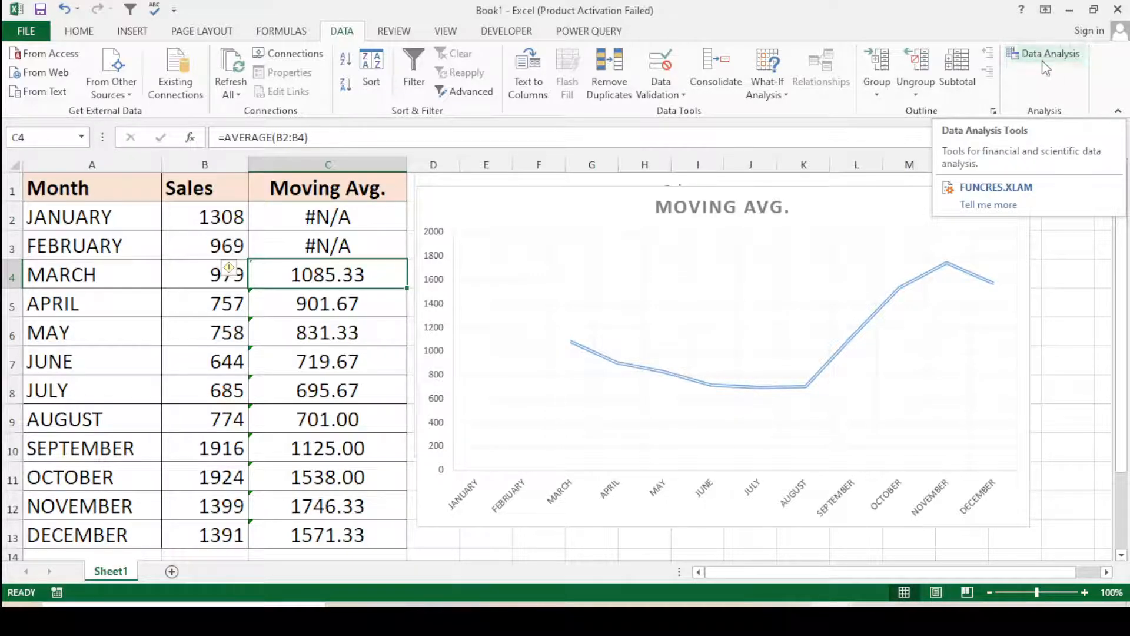
click(26, 31)
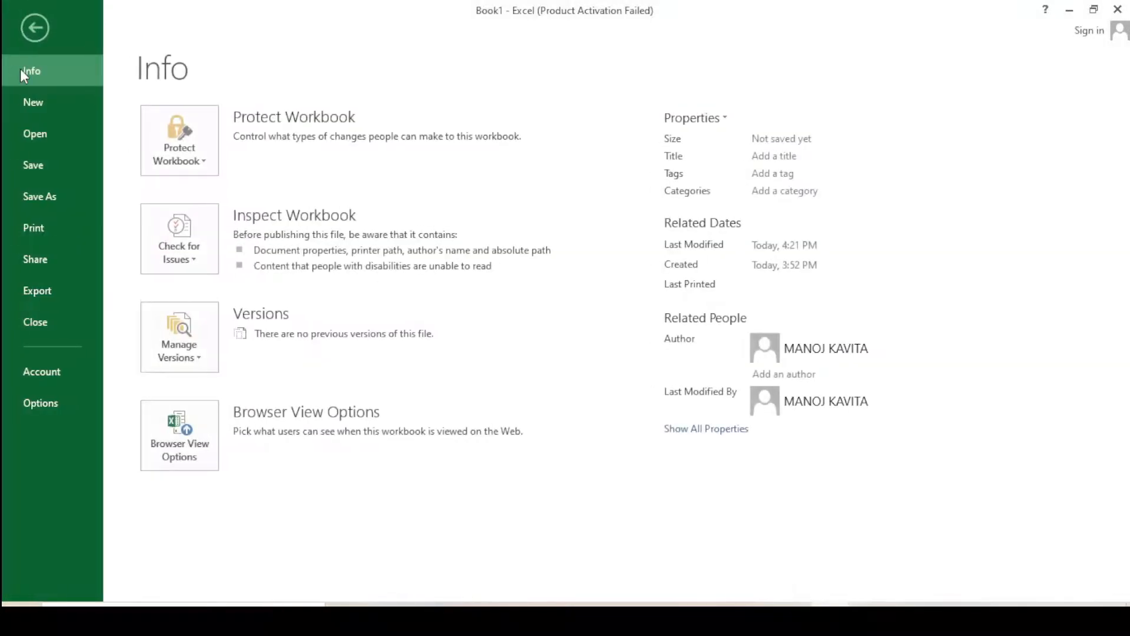
click(40, 404)
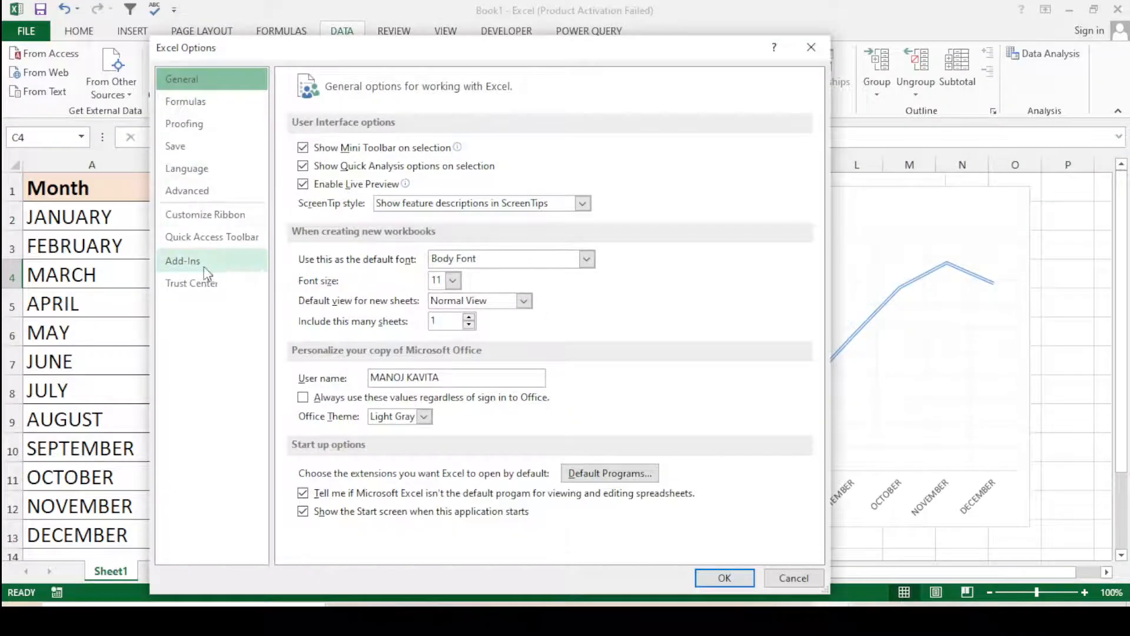
click(194, 261)
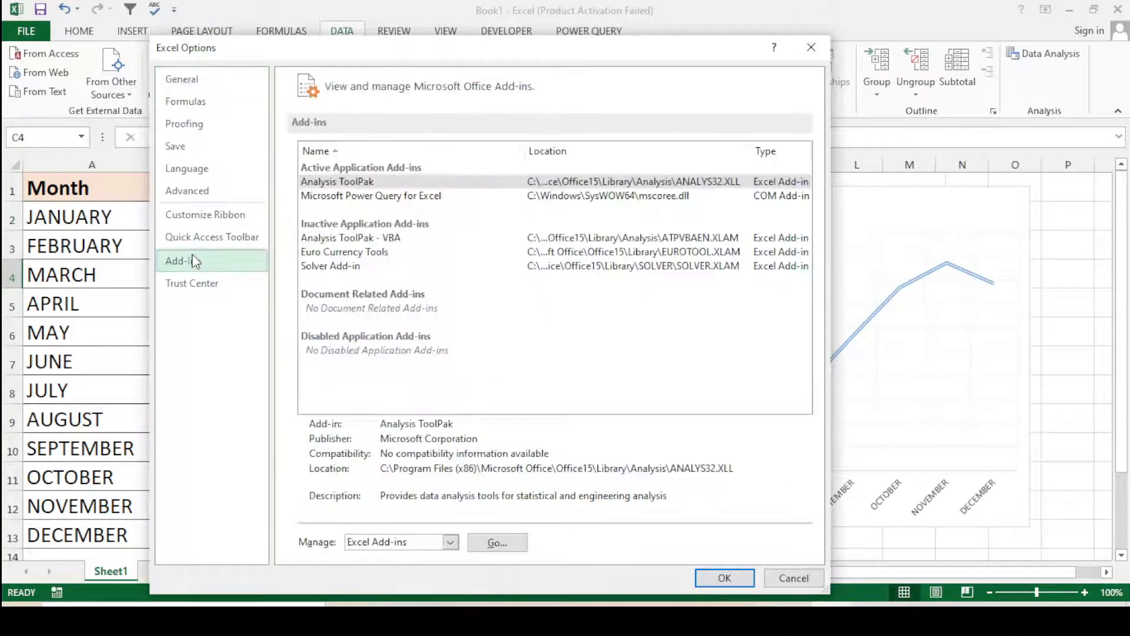
click(393, 238)
click(499, 541)
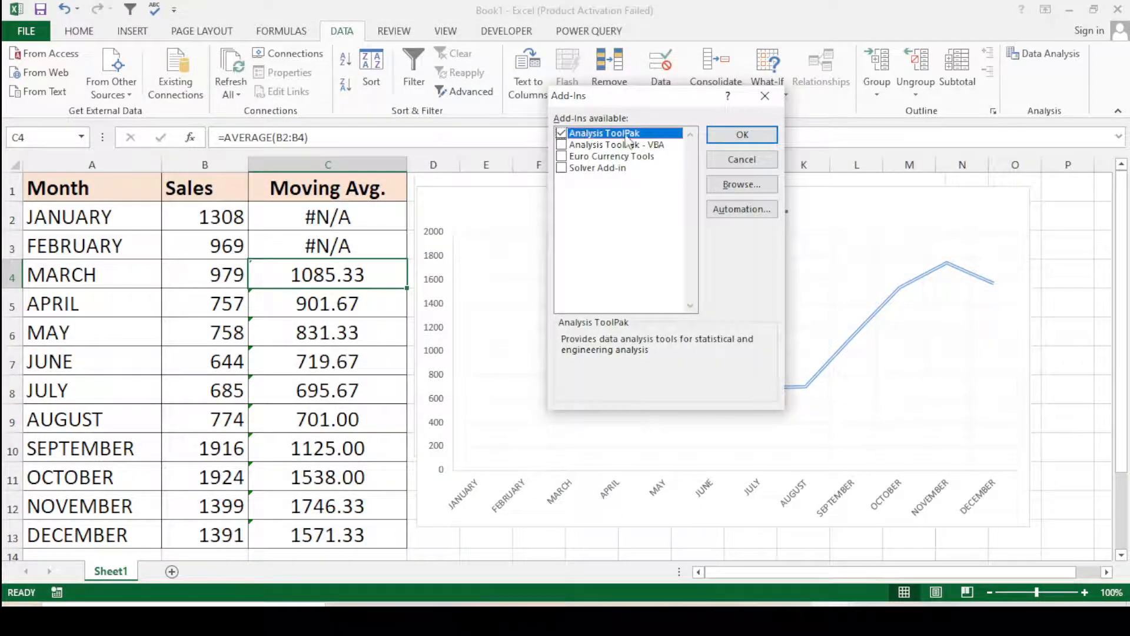
click(757, 136)
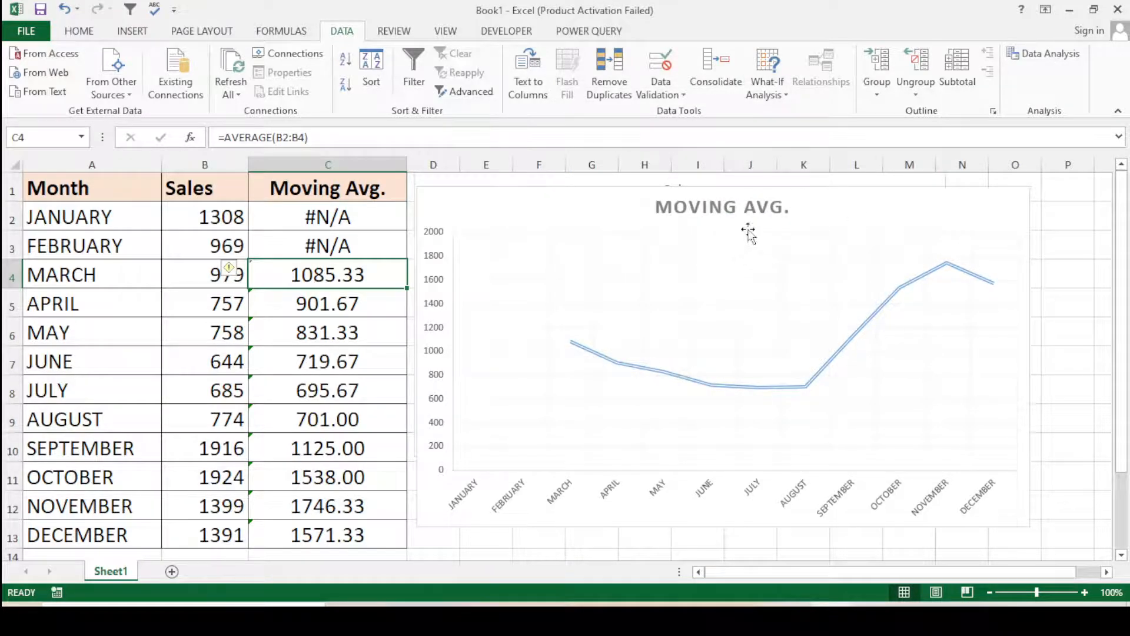
click(512, 265)
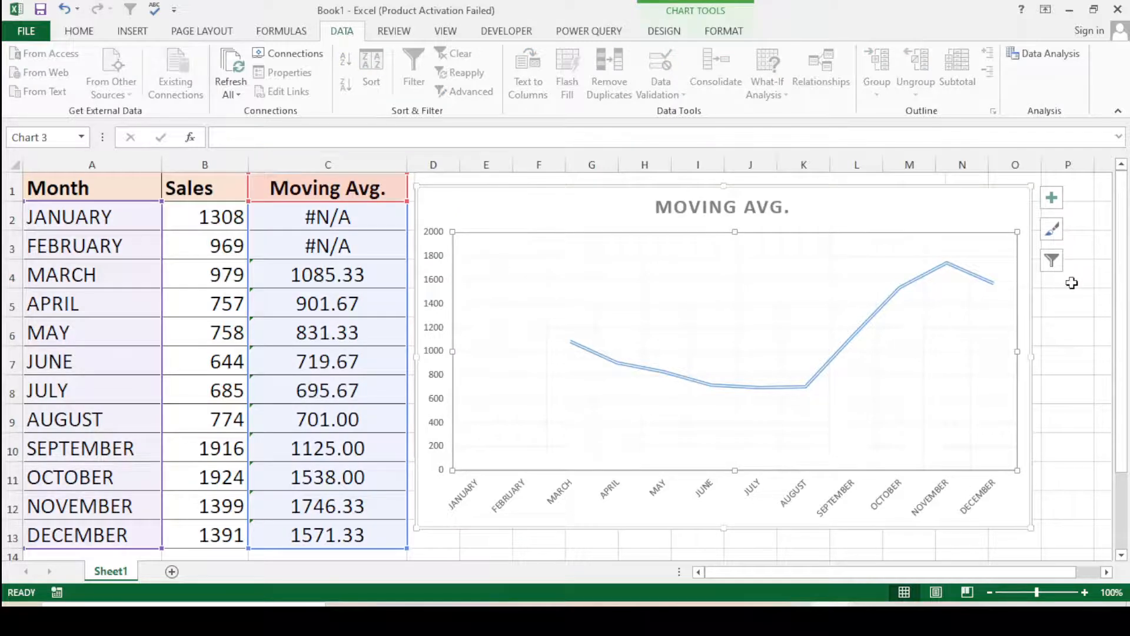
click(1071, 282)
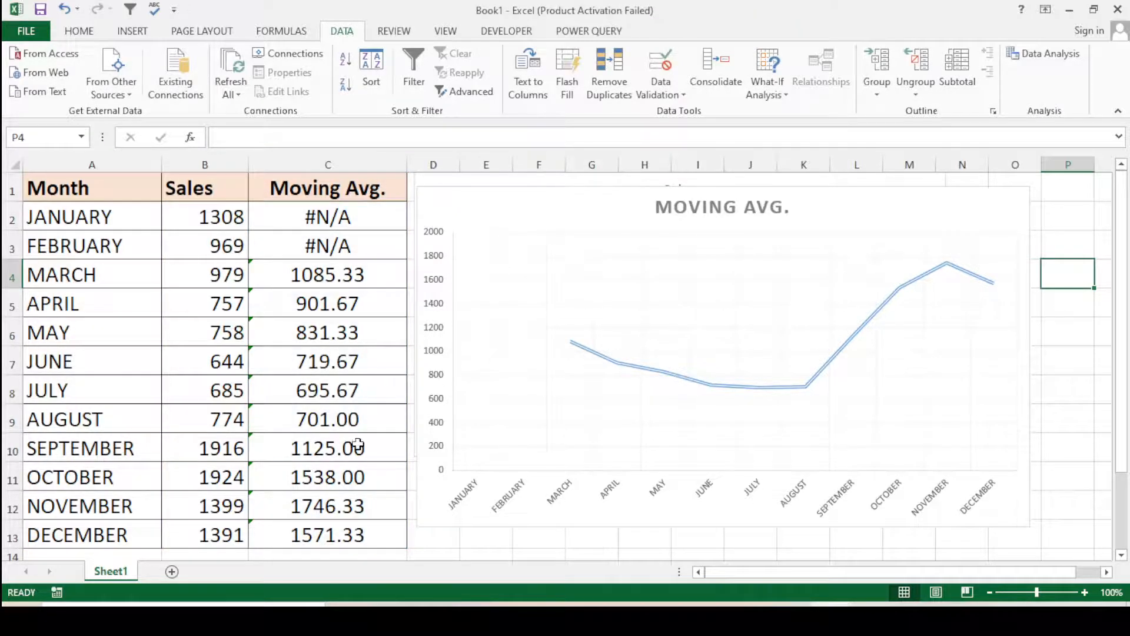
scroll(357, 445, down, 2)
scroll(358, 444, up, 2)
click(1071, 364)
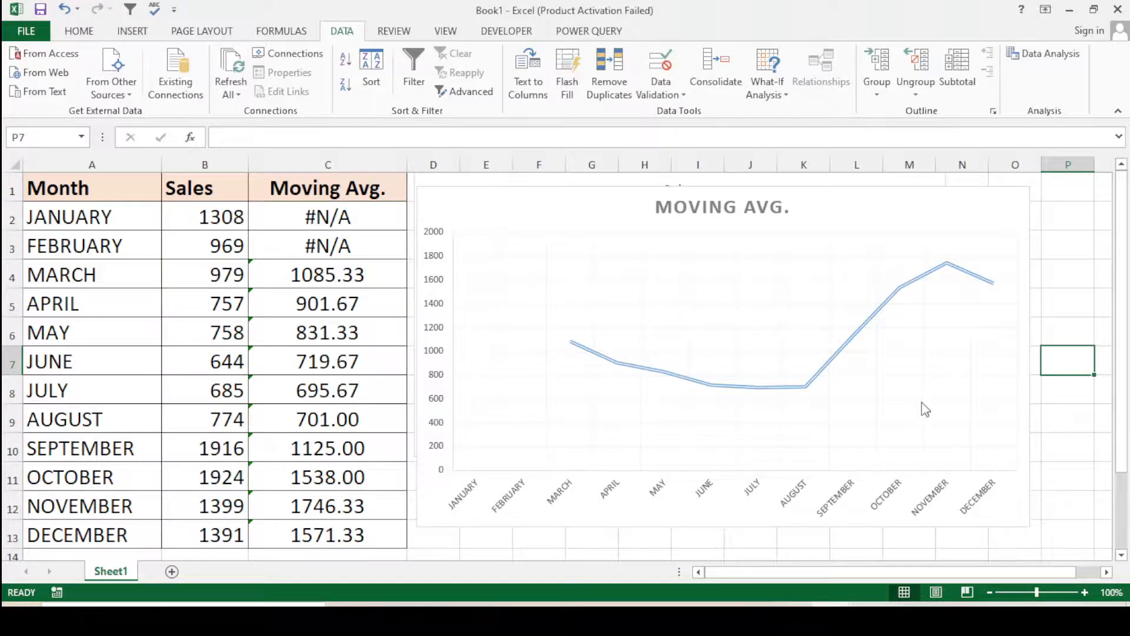
Move the Moving Avg. chart below the Sales chart and reduce it to about columns D to L, rows 10 to 20
click(478, 443)
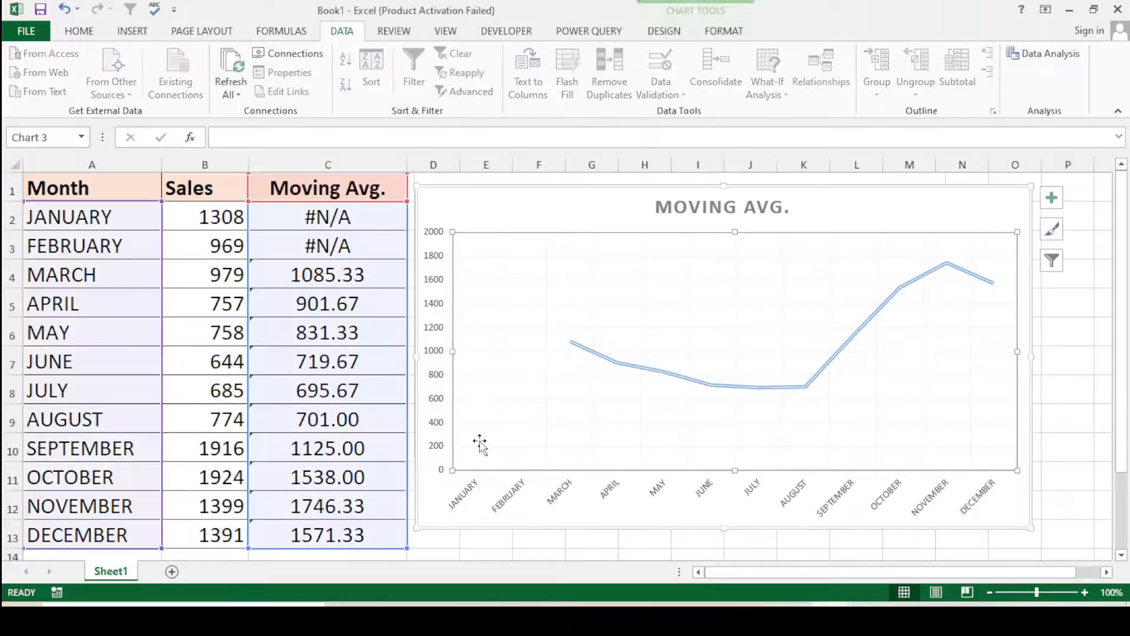
click(435, 542)
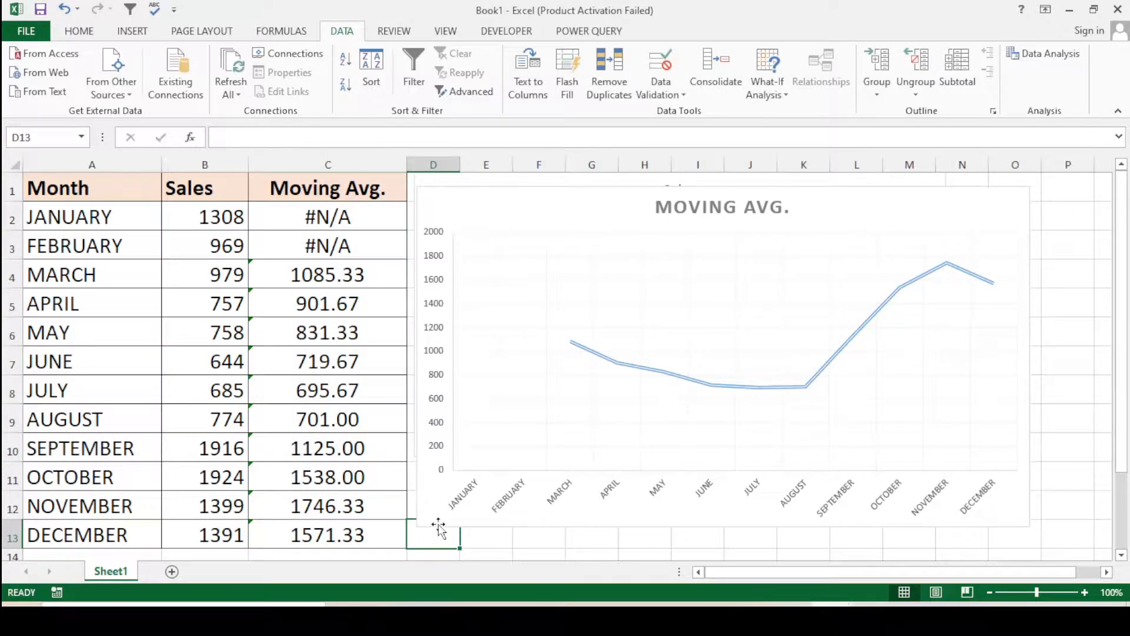
click(438, 524)
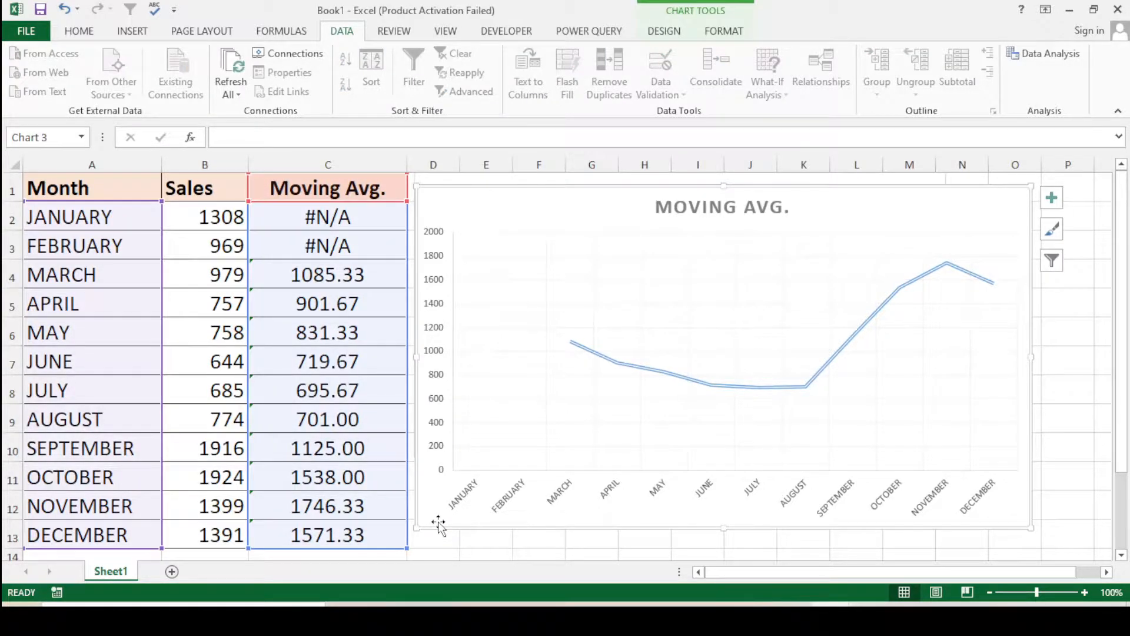
mouse_move(417, 528)
mouse_down()
mouse_move(447, 486)
mouse_move(554, 405)
mouse_move(512, 542)
mouse_move(441, 563)
mouse_move(452, 505)
mouse_move(424, 538)
mouse_move(433, 548)
mouse_up()
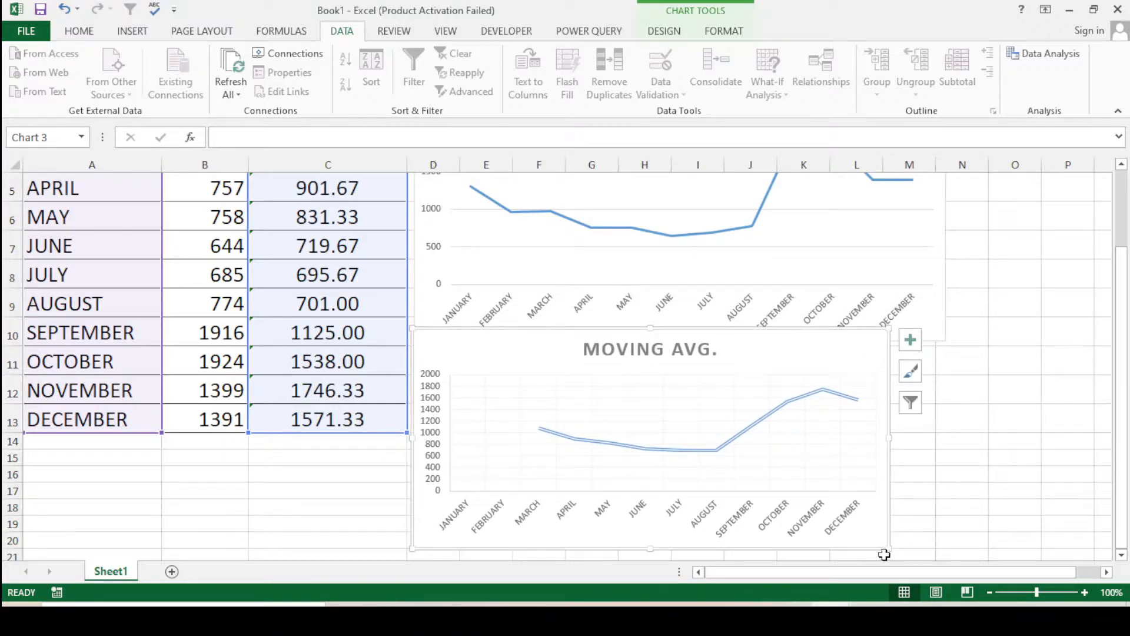
click(891, 330)
click(957, 414)
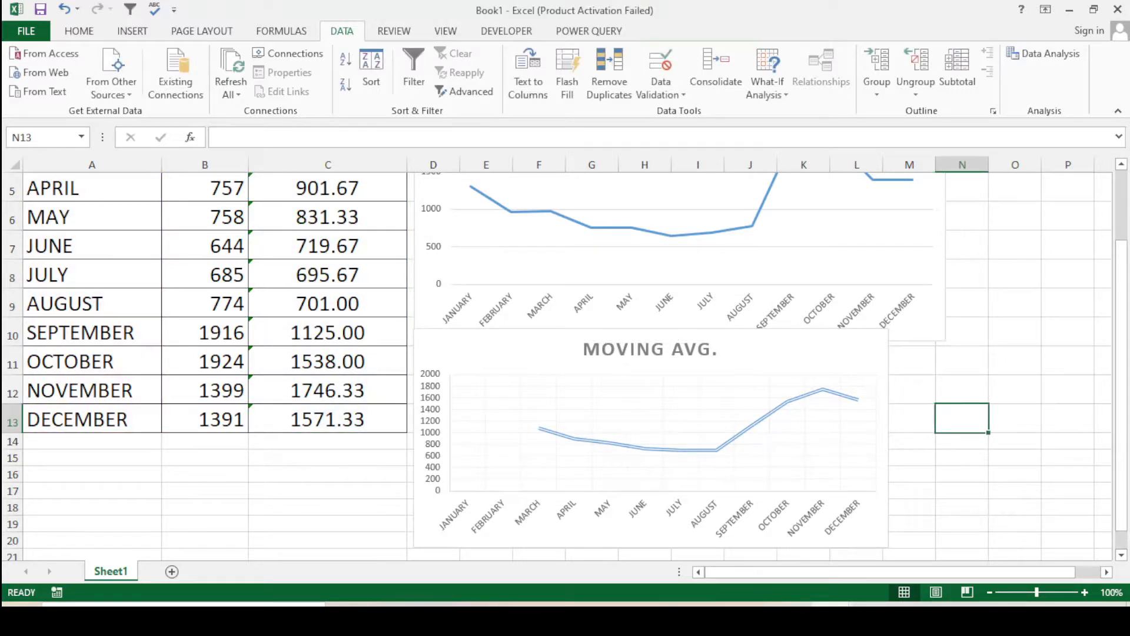
scroll(312, 443, up, 2)
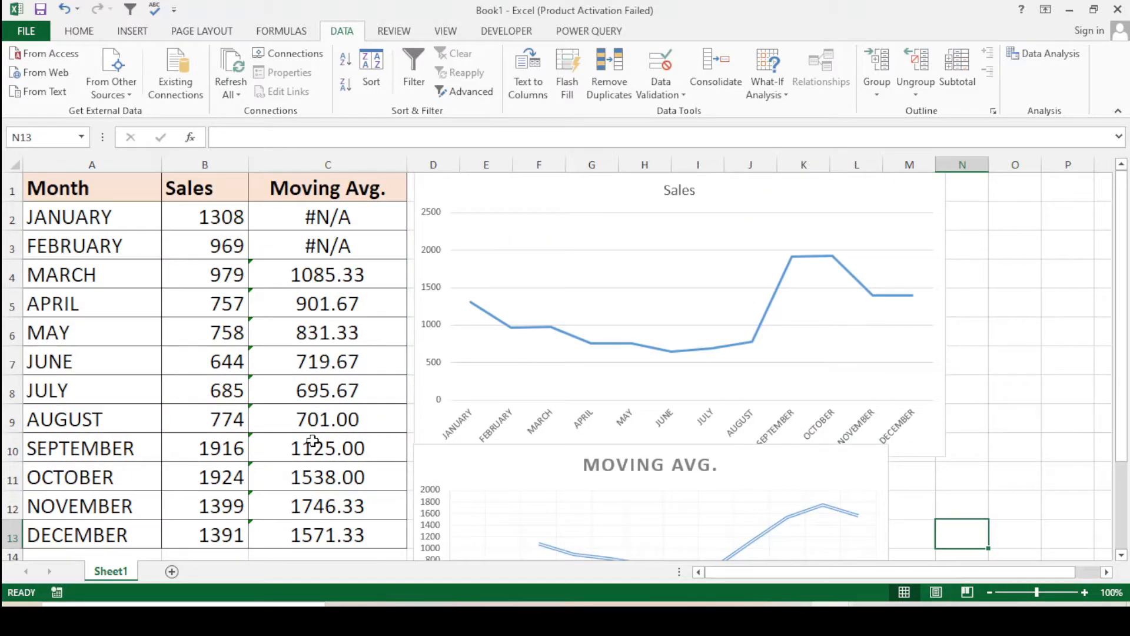